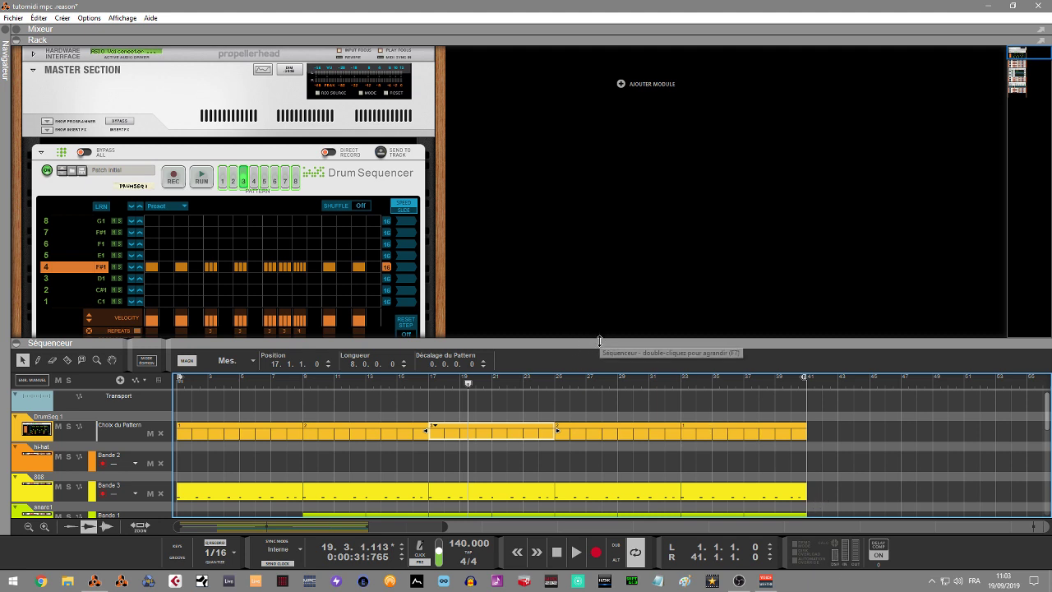
- Examine the rack devices from the Drum Sequencer down to the last External MIDI Instruments
{"action": "left_click", "coordinate": [1019, 60]}
{"action": "left_click_drag", "start_coordinate": [1019, 62], "coordinate": [1019, 106]}
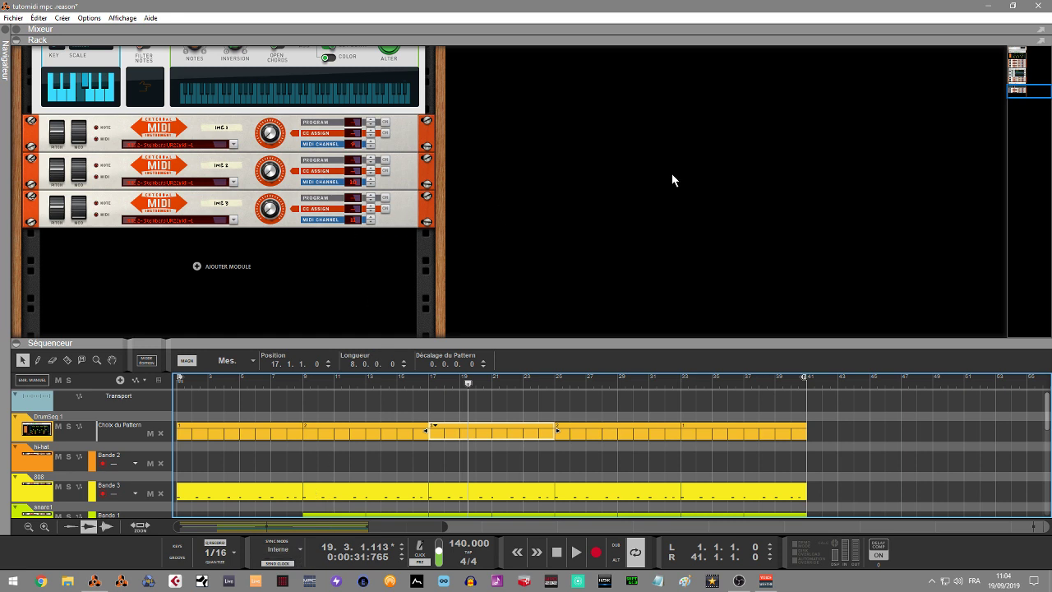
{"action": "left_click_drag", "start_coordinate": [1017, 90], "coordinate": [1016, 60]}
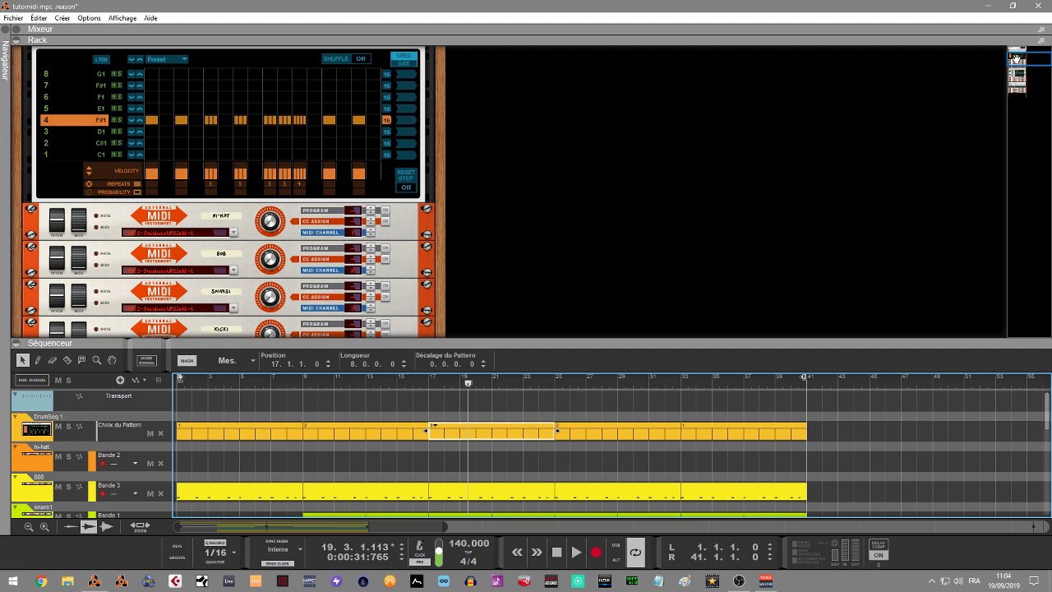
- Play the song from the beginning and examine all the players and External MIDI Instruments in the enlarged rack
{"action": "key", "text": "KP_0"}
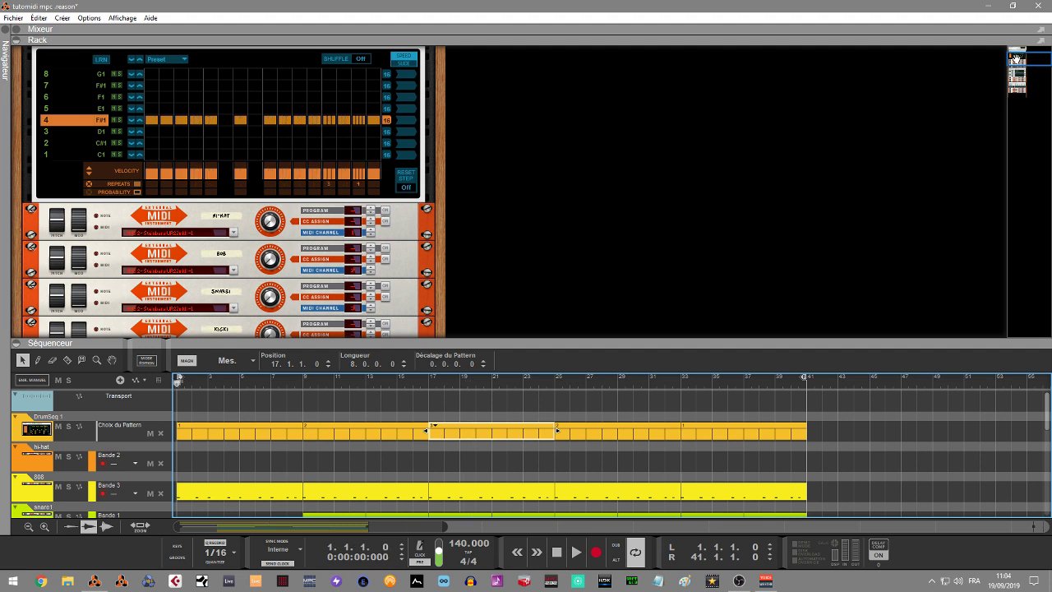
{"action": "key", "text": "space"}
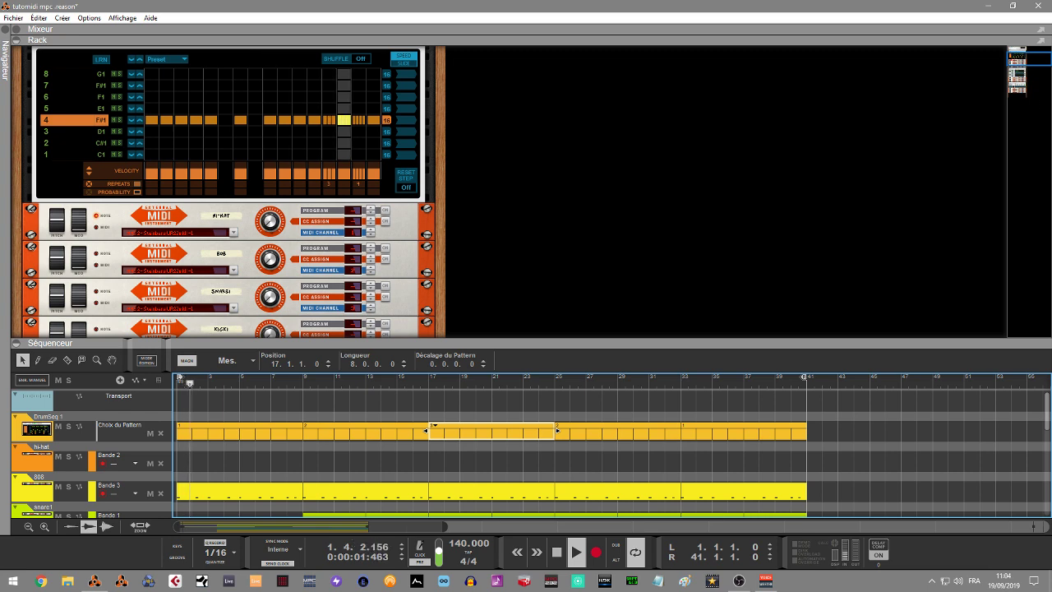
{"action": "left_click_drag", "start_coordinate": [867, 342], "coordinate": [864, 526]}
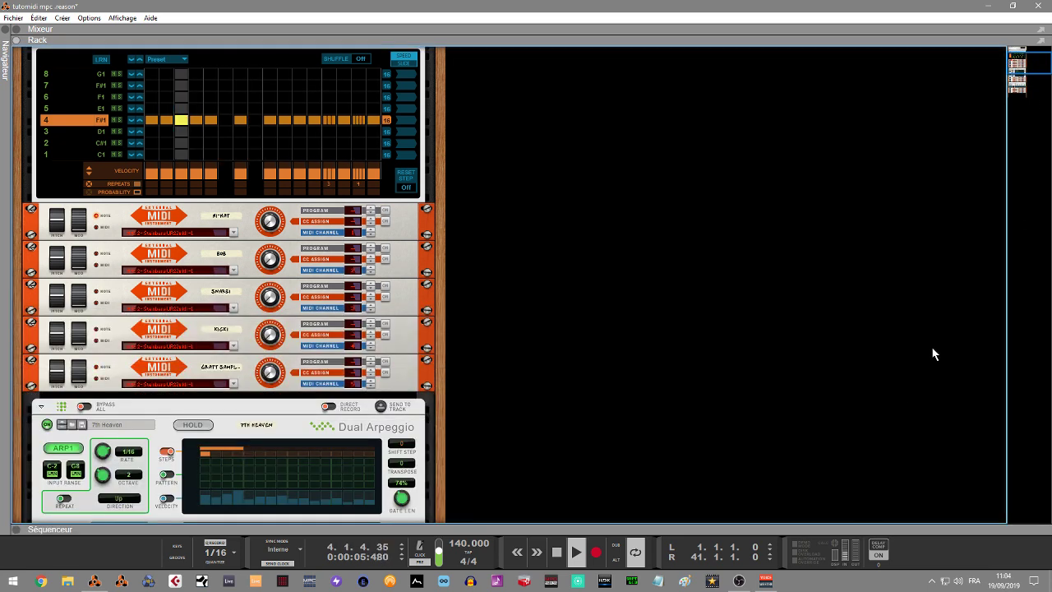
{"action": "scroll", "coordinate": [931, 353], "scroll_direction": "up", "scroll_amount": 3}
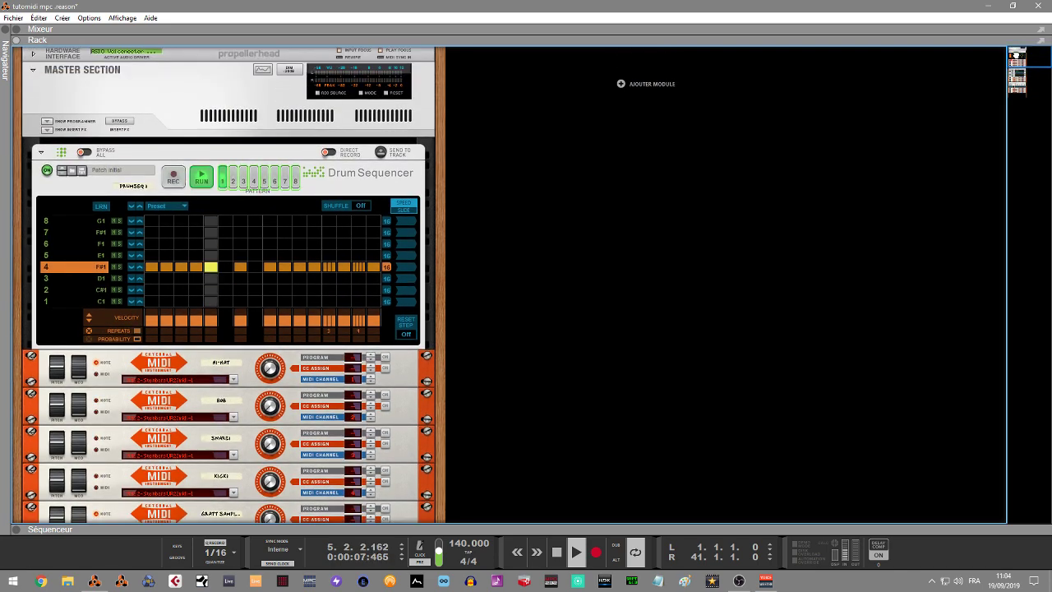
{"action": "scroll", "coordinate": [230, 284], "scroll_direction": "down", "scroll_amount": 5}
{"action": "mouse_move", "coordinate": [1016, 64]}
{"action": "left_mouse_down"}
{"action": "mouse_move", "coordinate": [1025, 84]}
{"action": "mouse_move", "coordinate": [1017, 76]}
{"action": "left_mouse_up"}
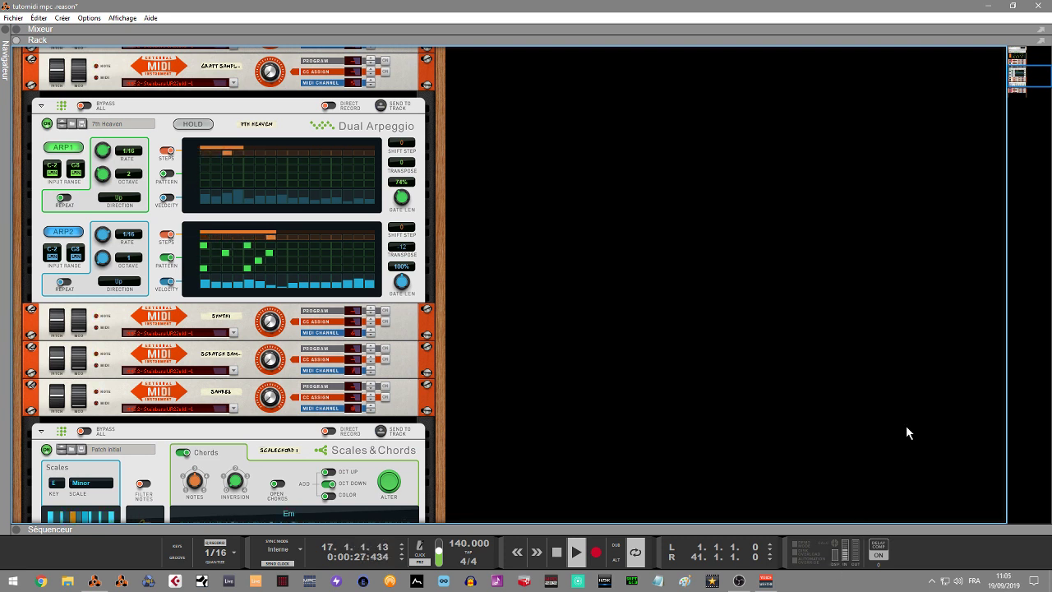
{"action": "mouse_move", "coordinate": [1016, 77]}
{"action": "left_mouse_down"}
{"action": "mouse_move", "coordinate": [1009, 57]}
{"action": "mouse_move", "coordinate": [1011, 69]}
{"action": "left_mouse_up"}
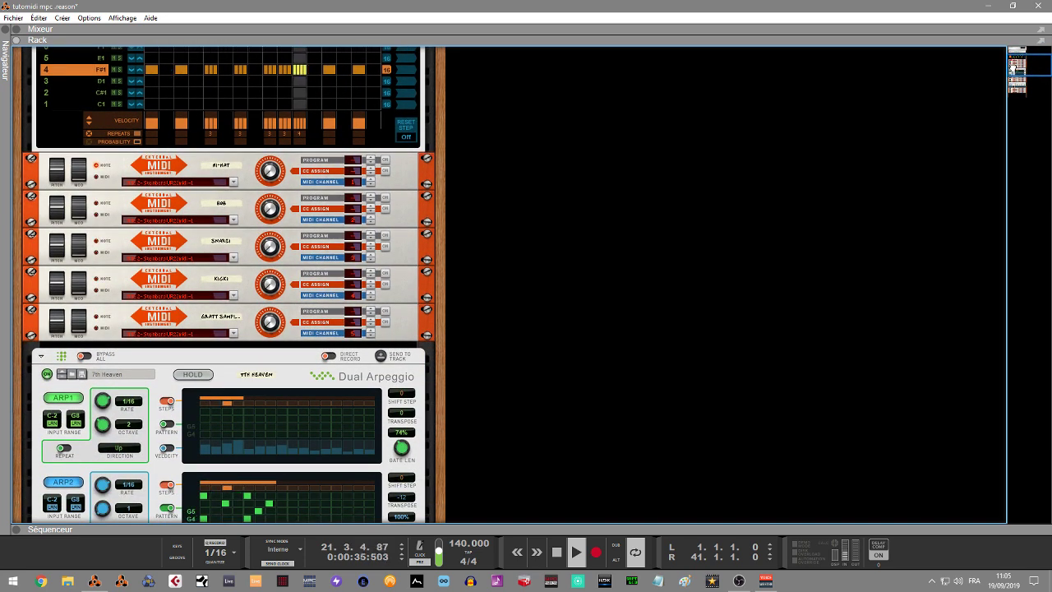
{"action": "left_click_drag", "start_coordinate": [1011, 69], "coordinate": [1028, 91]}
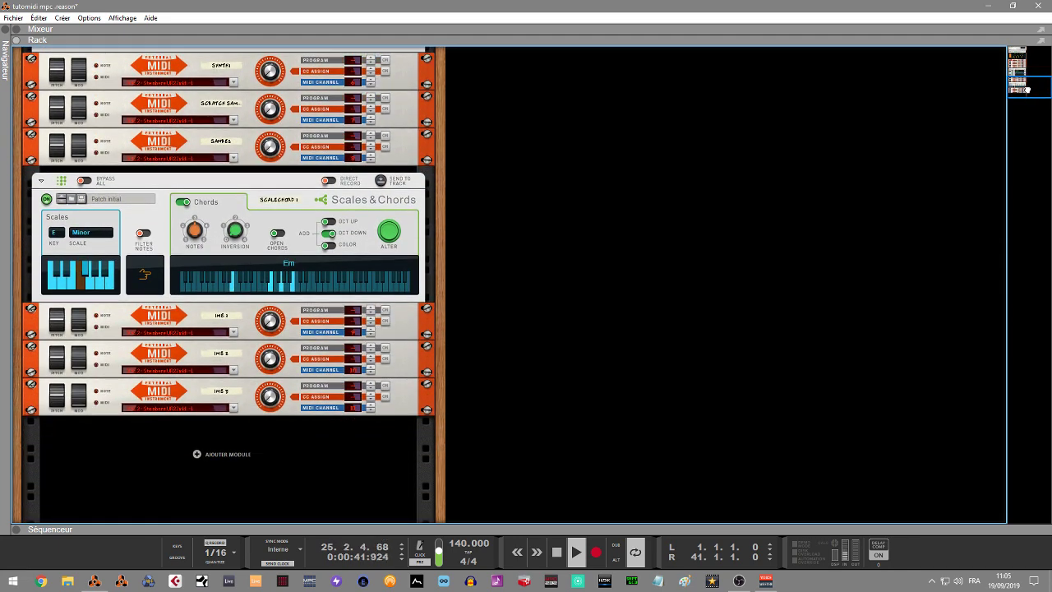
- Display the sequencer without the rack to view all the song's tracks, and stop playback
{"action": "left_click", "coordinate": [17, 530]}
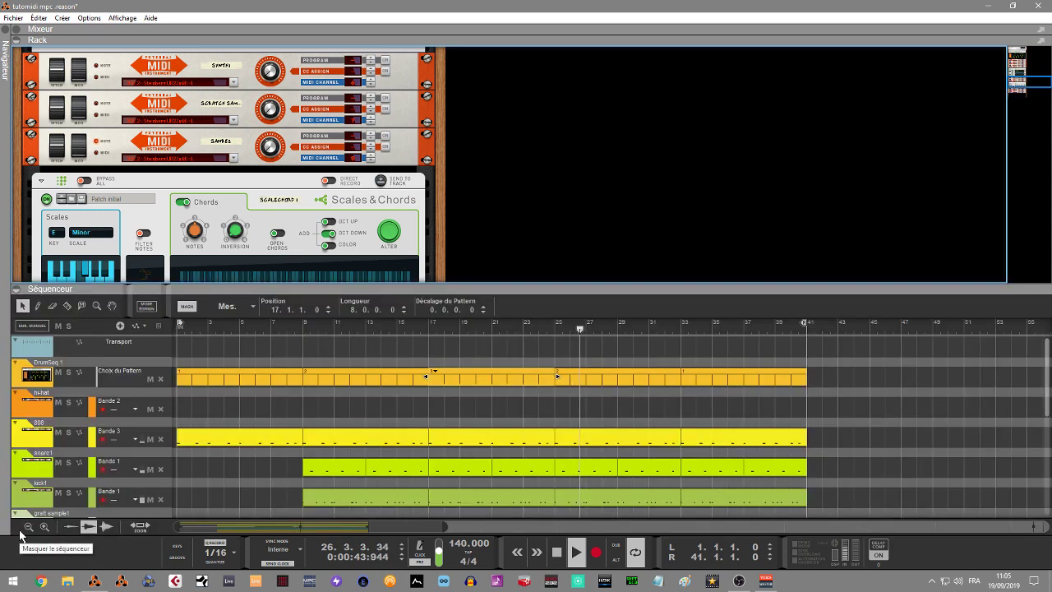
{"action": "left_click", "coordinate": [17, 40]}
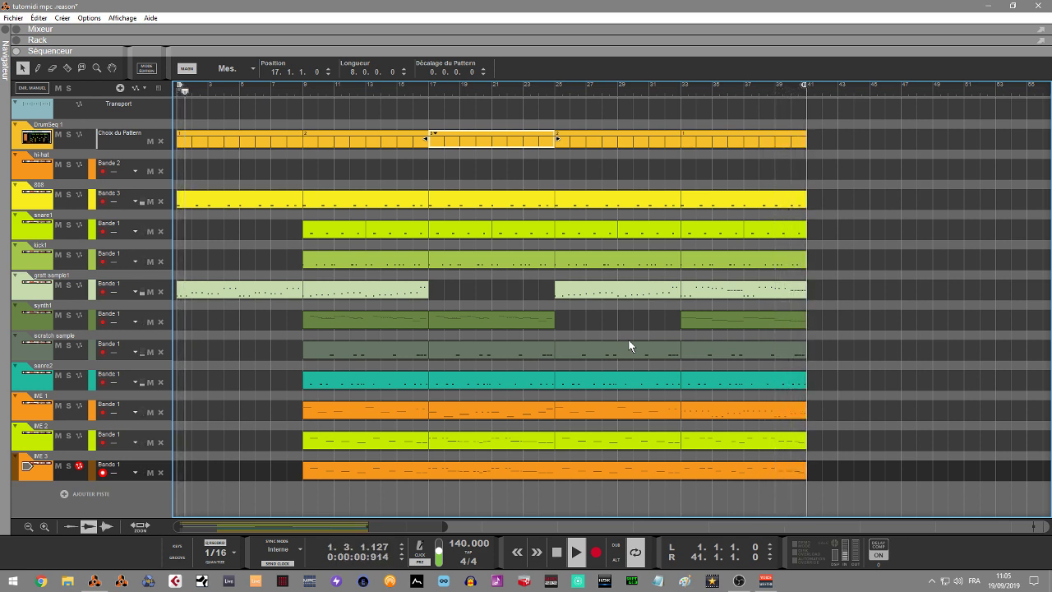
{"action": "key", "text": "space"}
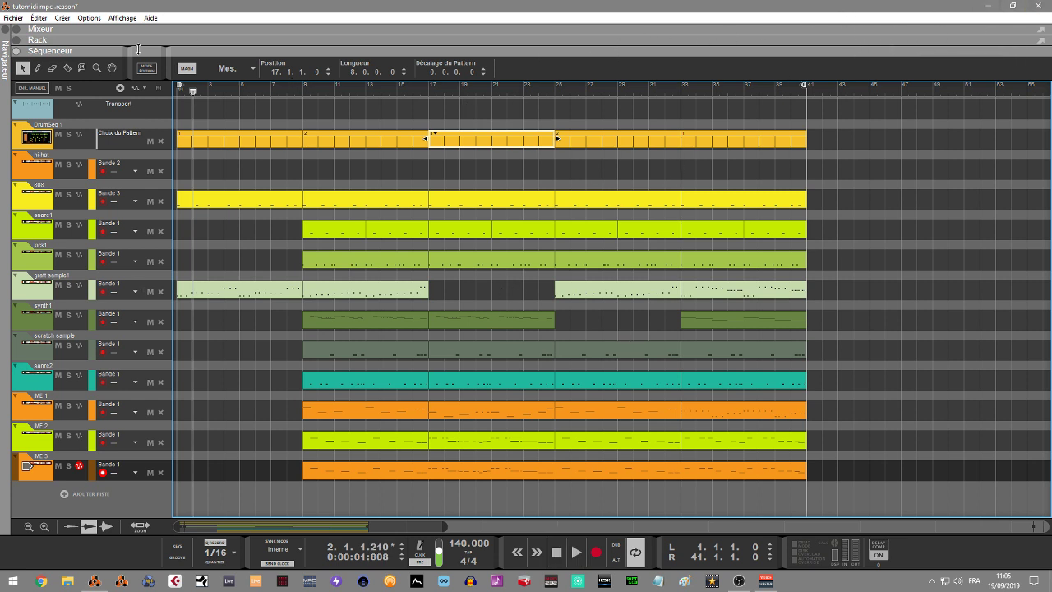
- Display the rack and the sequencer together
{"action": "left_click", "coordinate": [16, 40]}
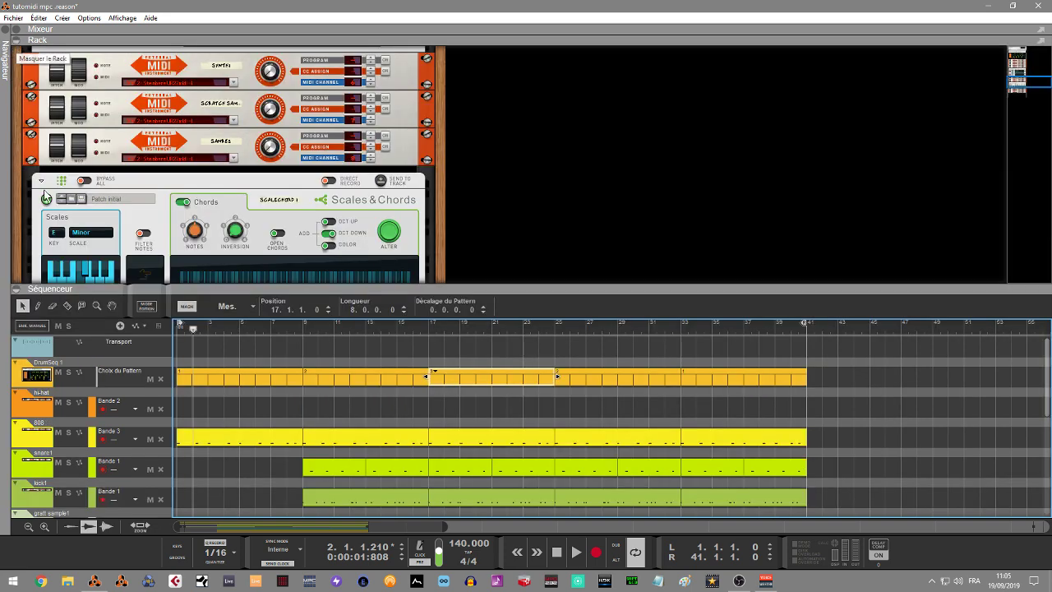
{"action": "left_click", "coordinate": [17, 290]}
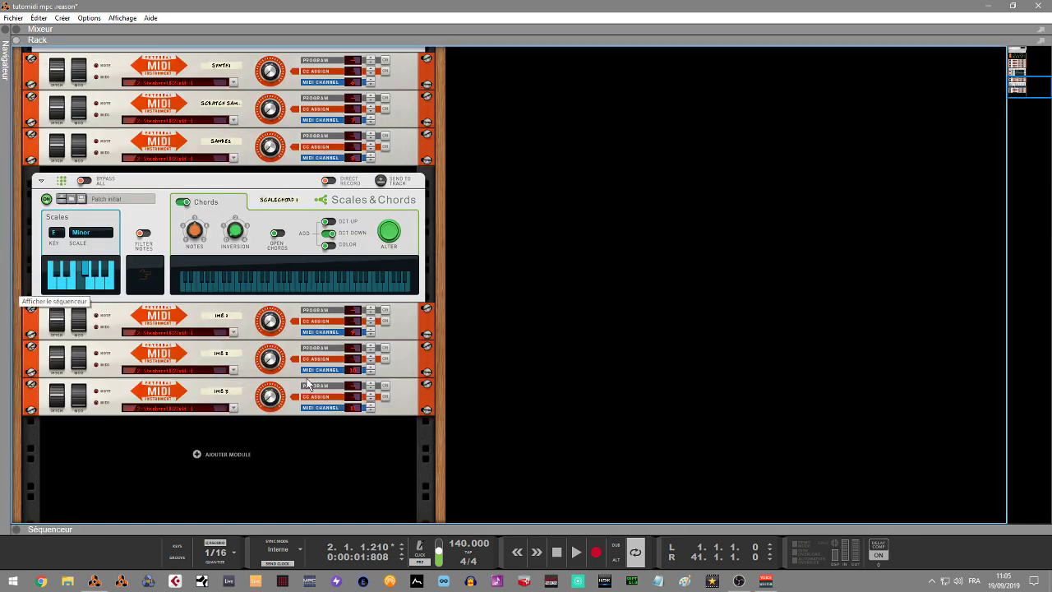
{"action": "left_click", "coordinate": [17, 530]}
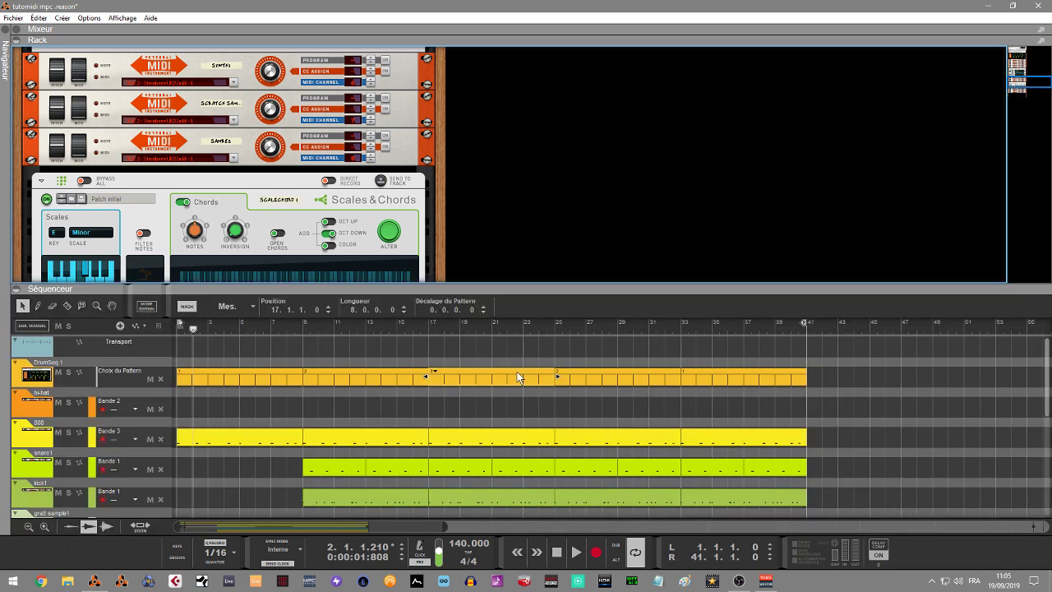
- Solo the DrumSeq 1 track and play its pattern sections starting at bars 1, 9 and 17
{"action": "left_click", "coordinate": [75, 384]}
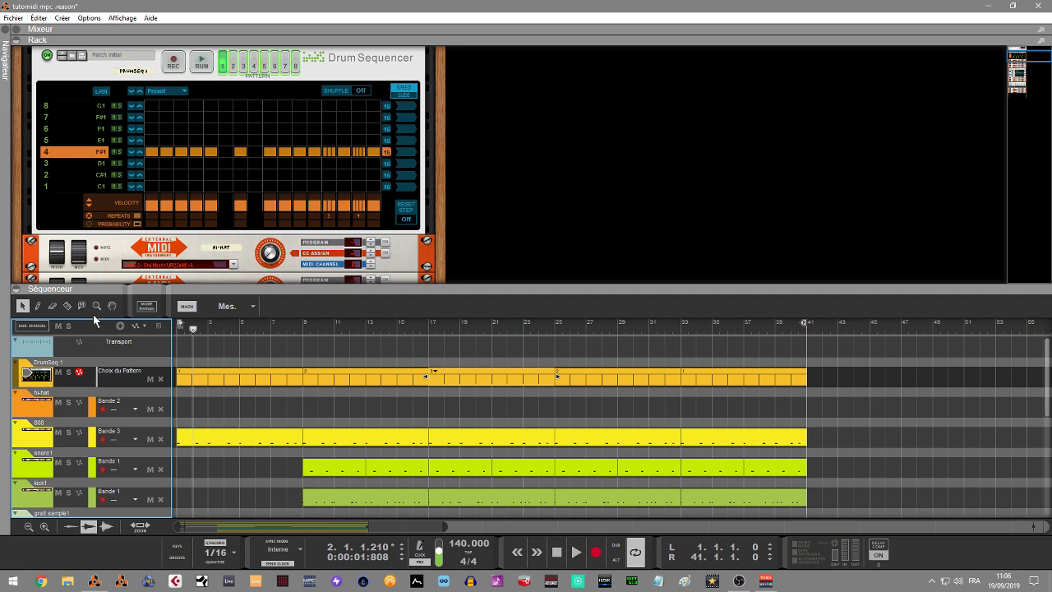
{"action": "left_click", "coordinate": [69, 372]}
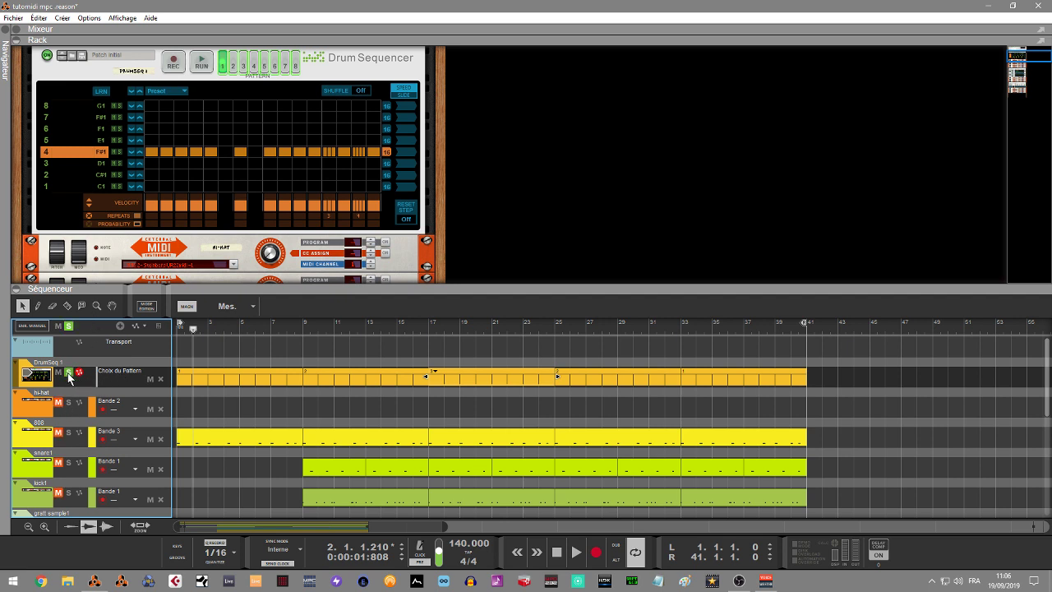
{"action": "key", "text": "space"}
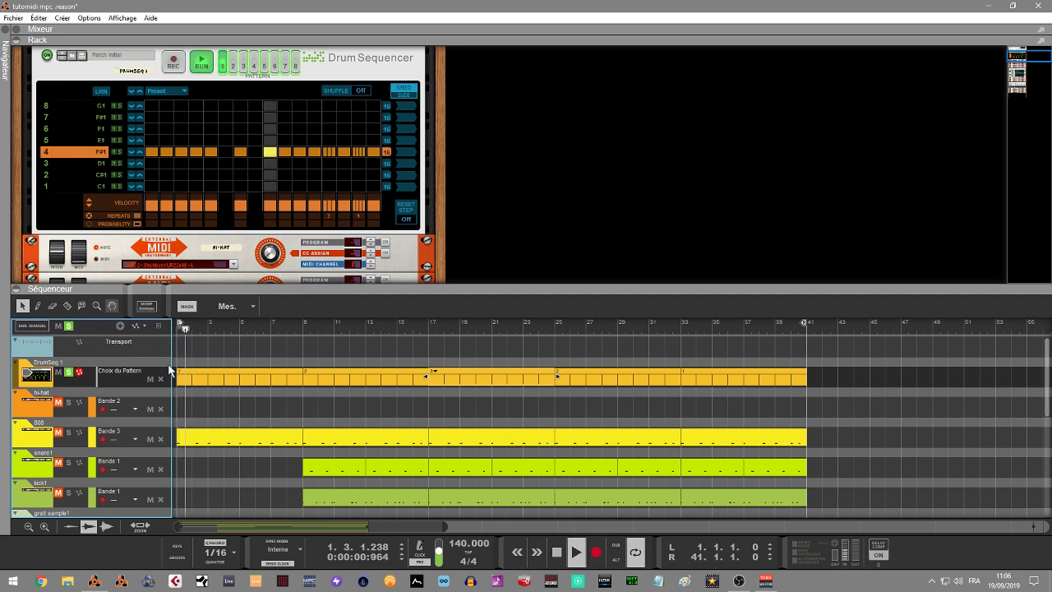
{"action": "key", "text": "space"}
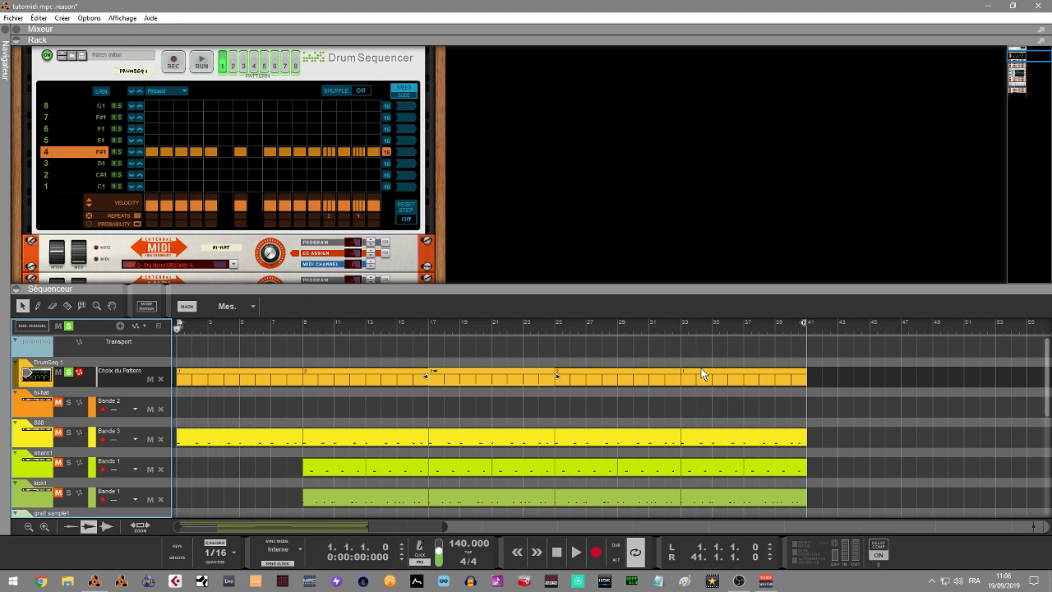
{"action": "key", "text": "space"}
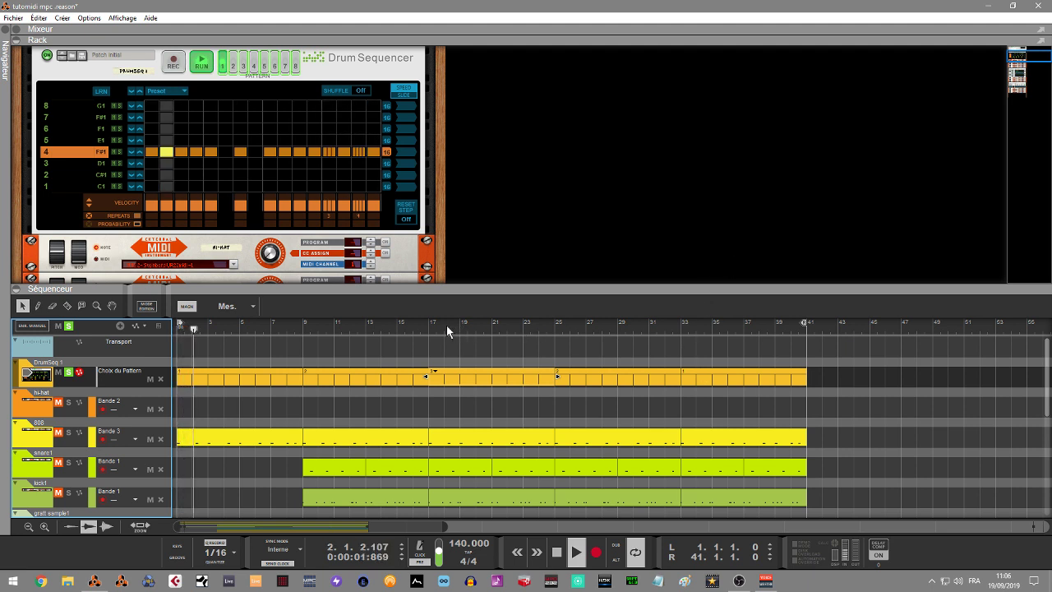
{"action": "left_click", "coordinate": [303, 327]}
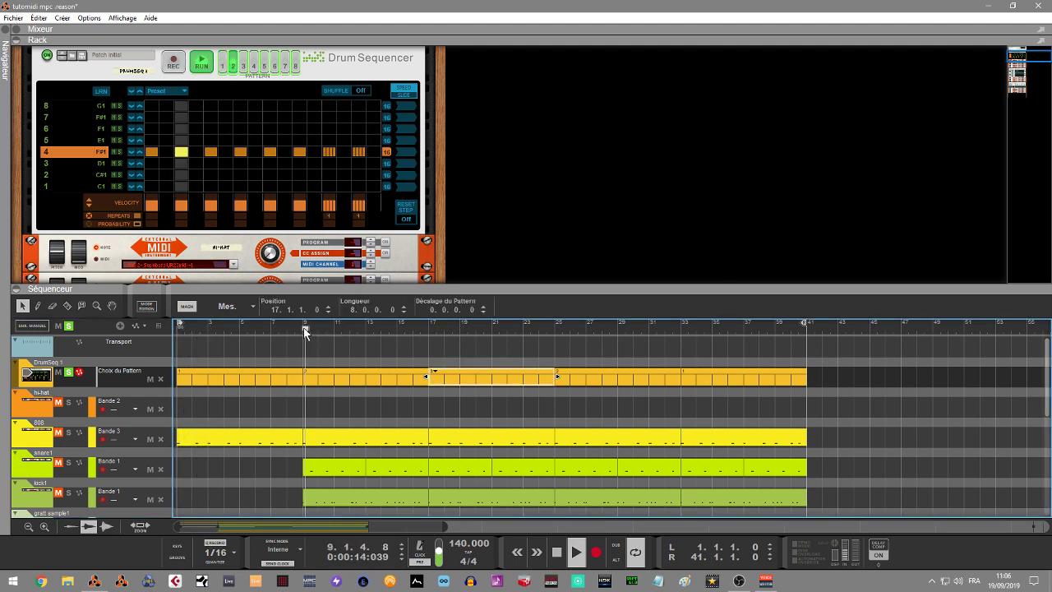
{"action": "left_click", "coordinate": [427, 328]}
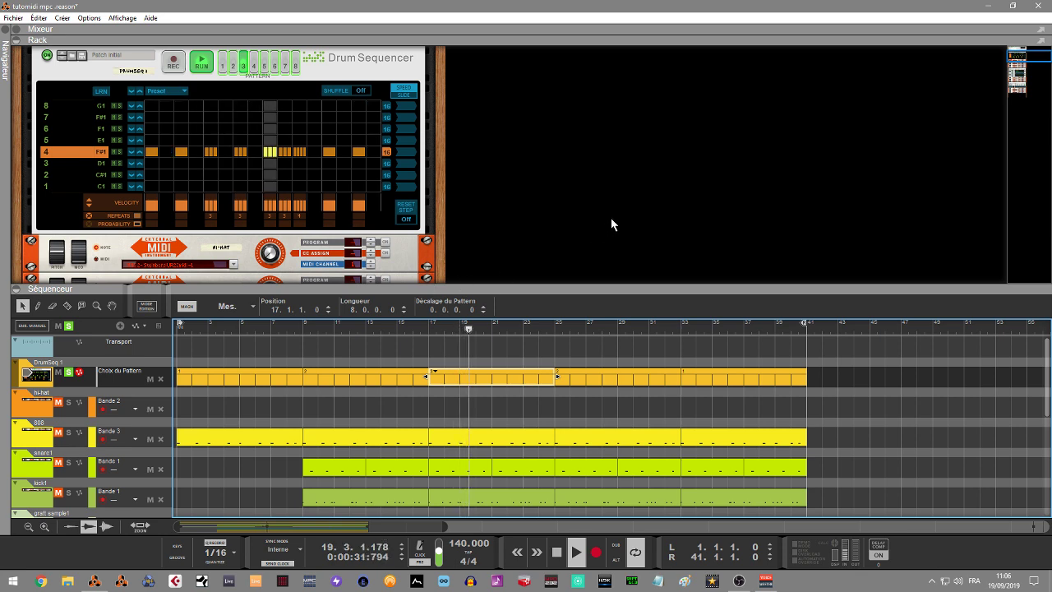
{"action": "key", "text": "space"}
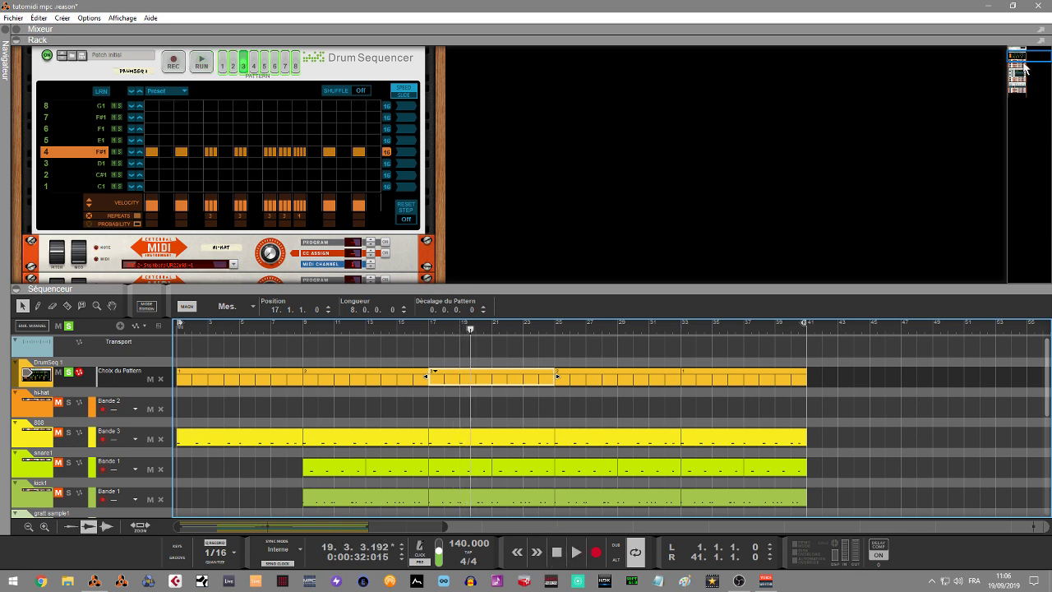
- Clear the solo on DrumSeq 1 and solo the synth1 track instead
{"action": "left_click_drag", "start_coordinate": [1024, 67], "coordinate": [1021, 73]}
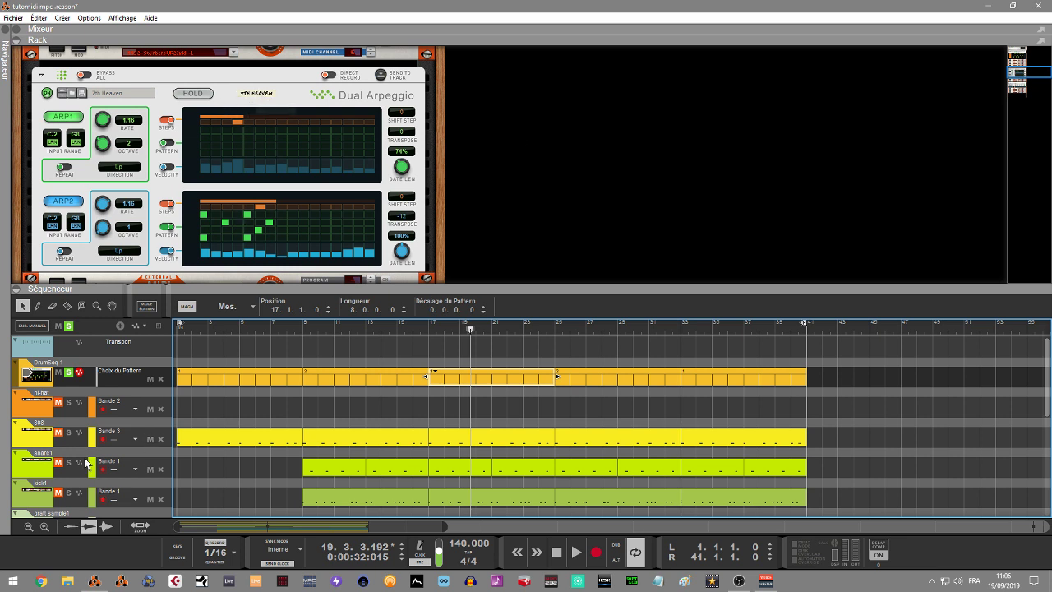
{"action": "left_click", "coordinate": [69, 330]}
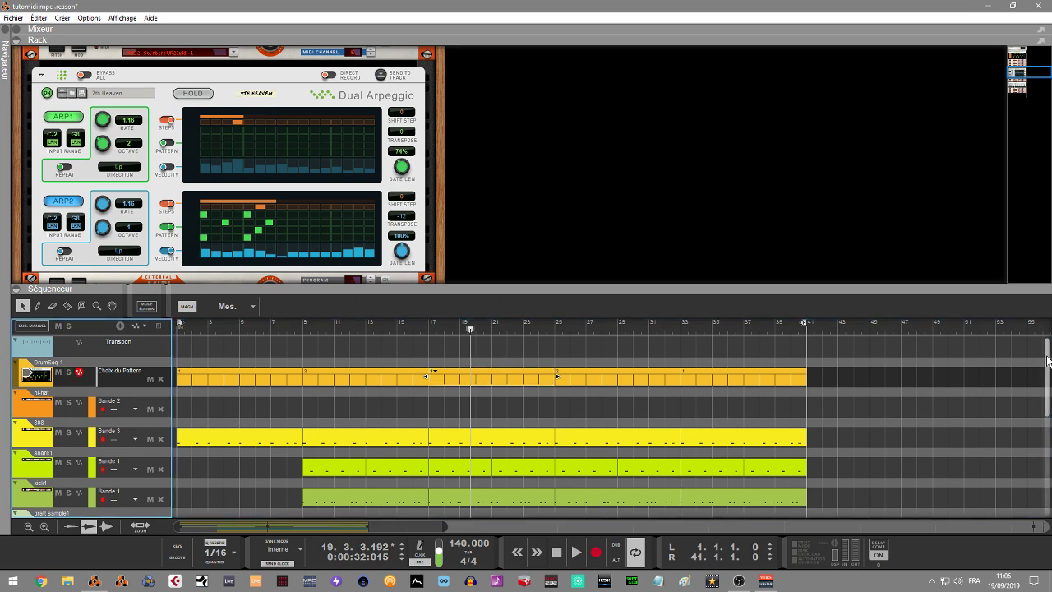
{"action": "left_click_drag", "start_coordinate": [1045, 362], "coordinate": [1045, 407]}
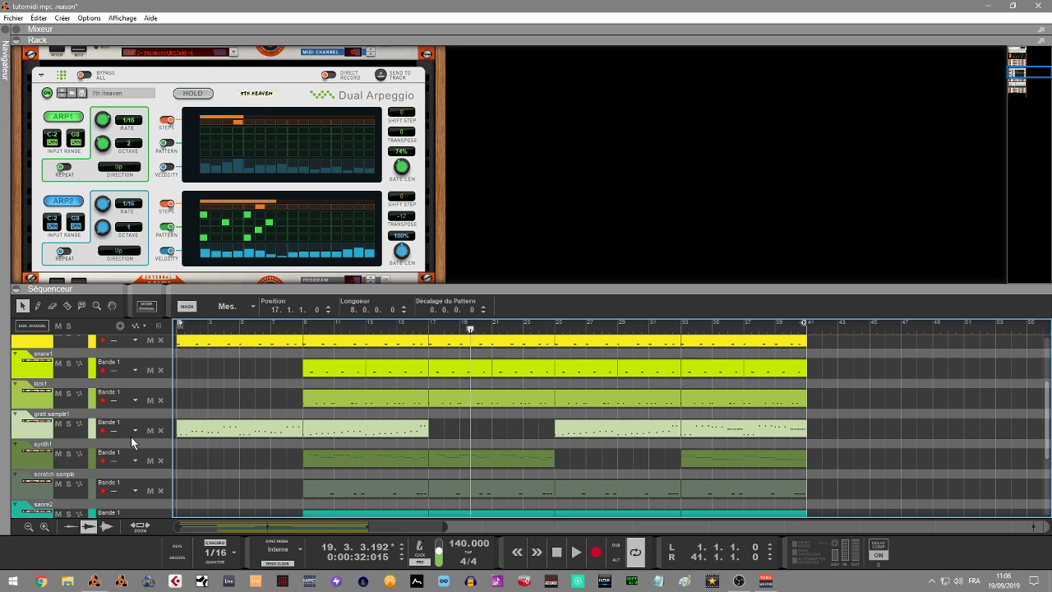
{"action": "left_click", "coordinate": [70, 484]}
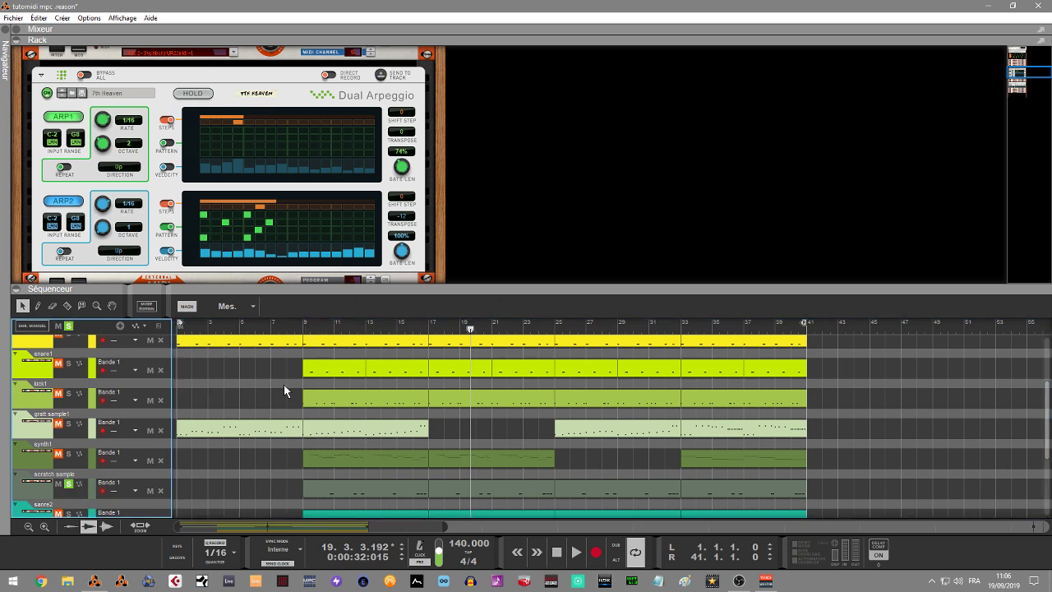
{"action": "left_click", "coordinate": [70, 484]}
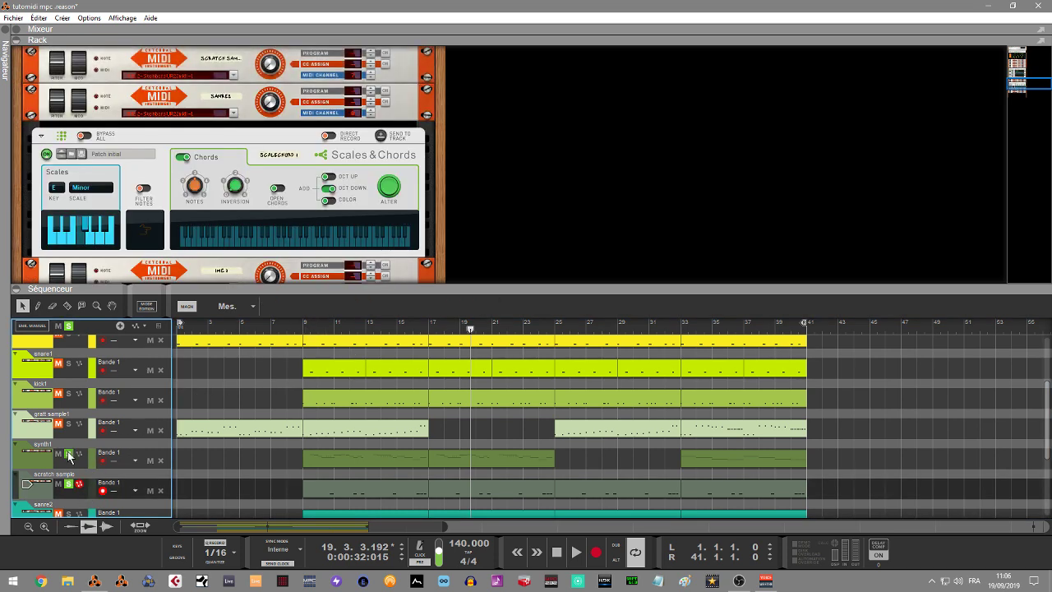
- Play the soloed synth1 track from bar 9 and examine the Dual Arpeggio and the External MIDI Instruments below it
{"action": "left_click", "coordinate": [303, 329]}
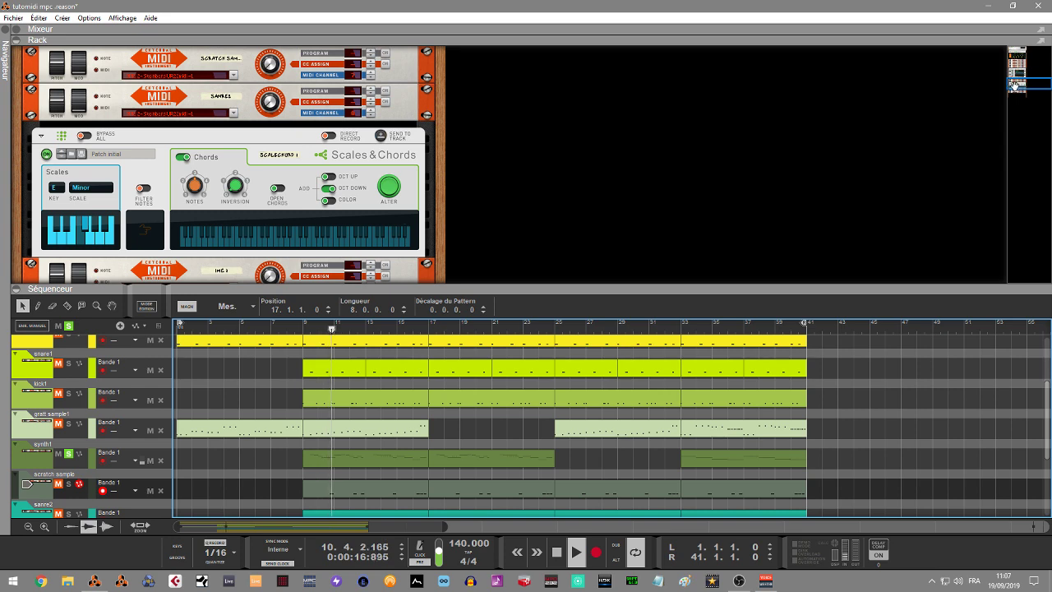
{"action": "left_click_drag", "start_coordinate": [1014, 85], "coordinate": [1017, 76]}
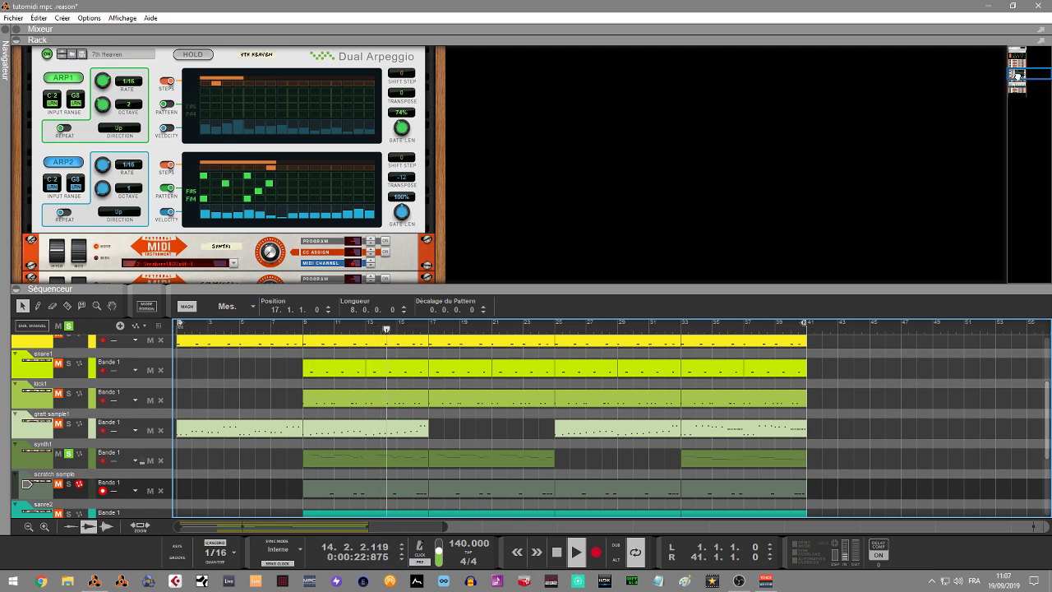
{"action": "scroll", "coordinate": [1016, 75], "scroll_direction": "up", "scroll_amount": 1}
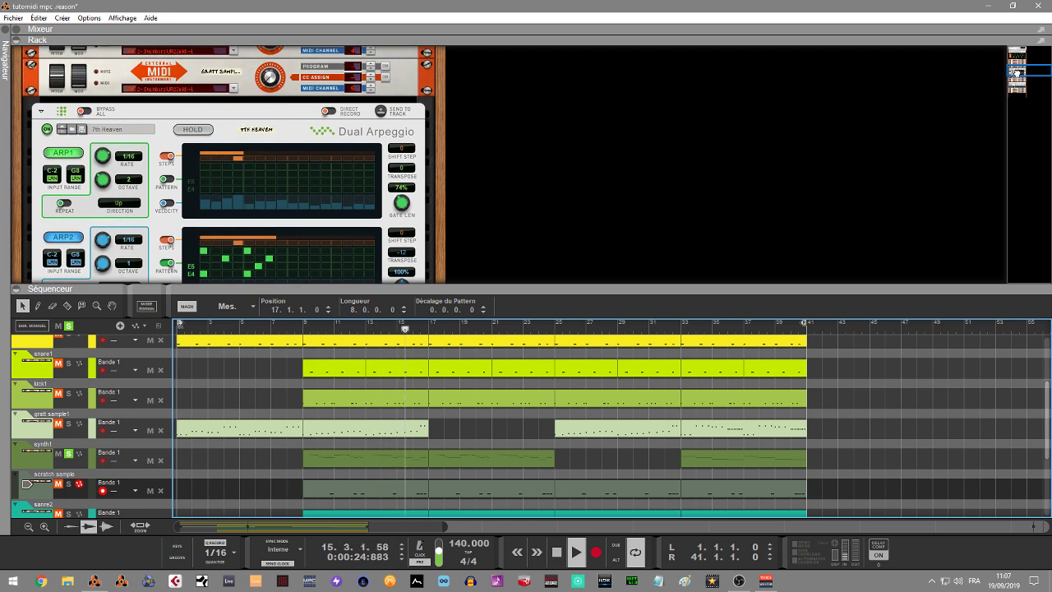
{"action": "scroll", "coordinate": [1017, 74], "scroll_direction": "up", "scroll_amount": 1}
{"action": "scroll", "coordinate": [1016, 75], "scroll_direction": "down", "scroll_amount": 2}
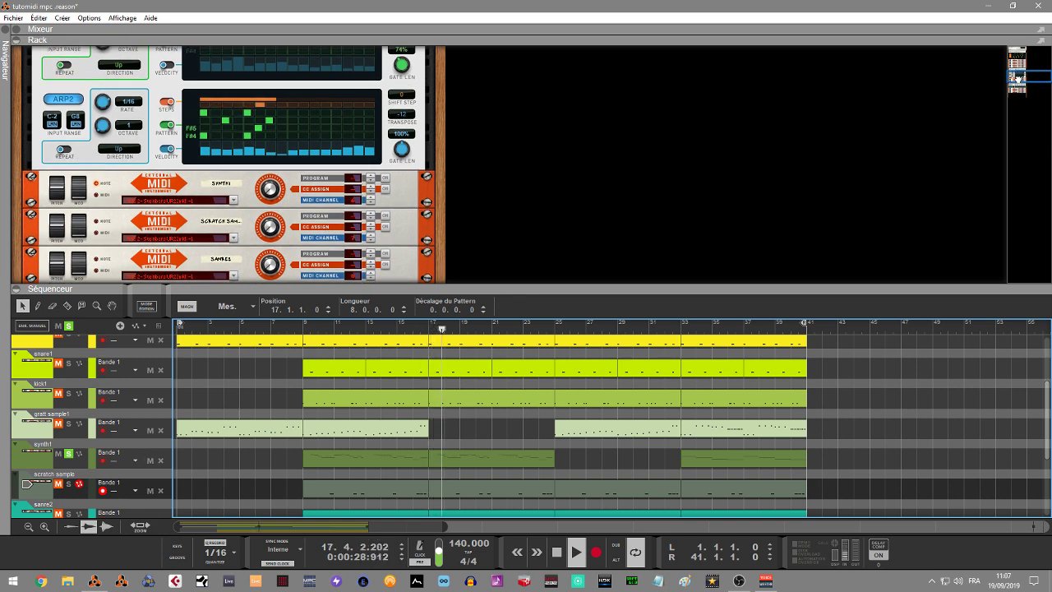
{"action": "scroll", "coordinate": [1017, 79], "scroll_direction": "down", "scroll_amount": 2}
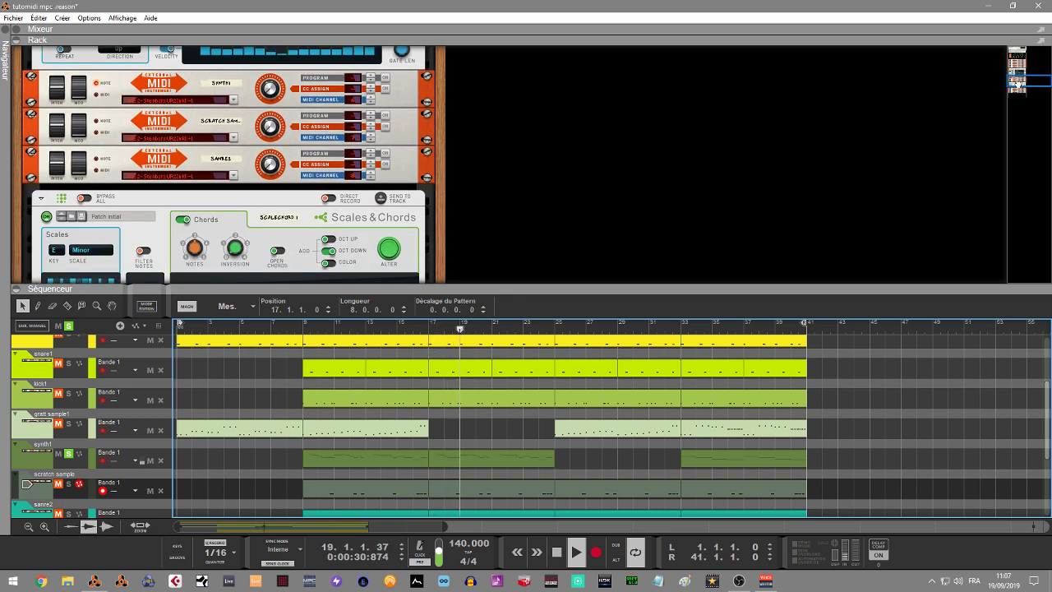
{"action": "scroll", "coordinate": [1017, 83], "scroll_direction": "down", "scroll_amount": 1}
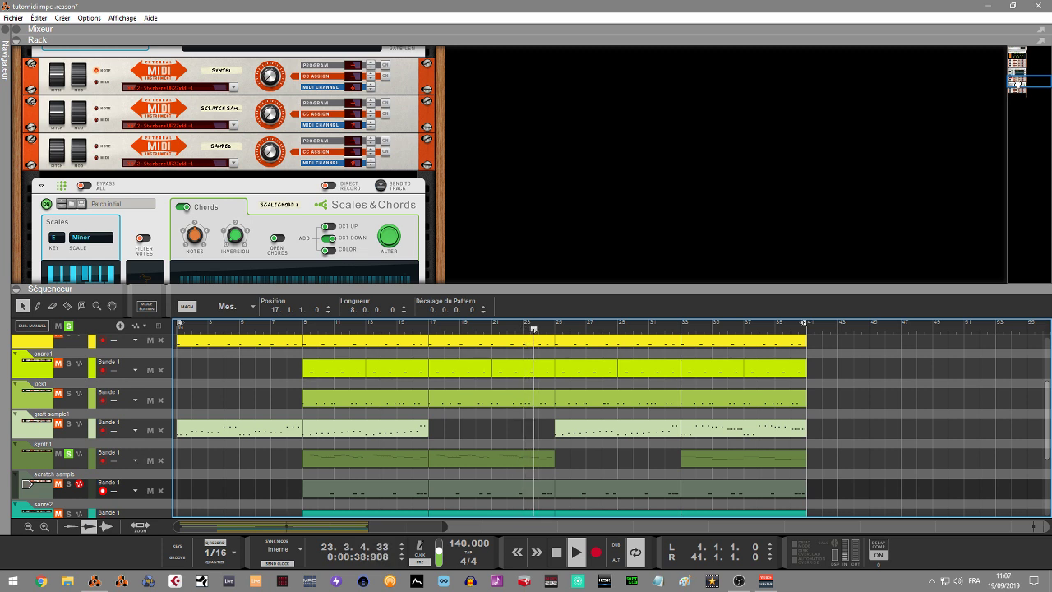
{"action": "left_click", "coordinate": [1017, 83]}
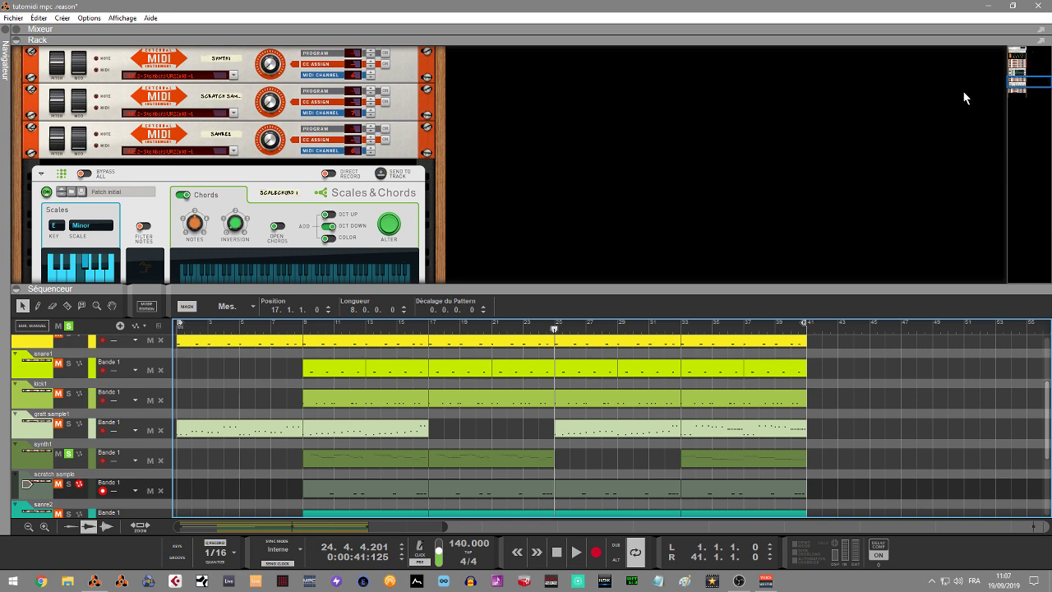
- Move the solo from the synth1 track to the scratch sample track, and clear it to leave all tracks audible
{"action": "left_click_drag", "start_coordinate": [738, 284], "coordinate": [730, 154]}
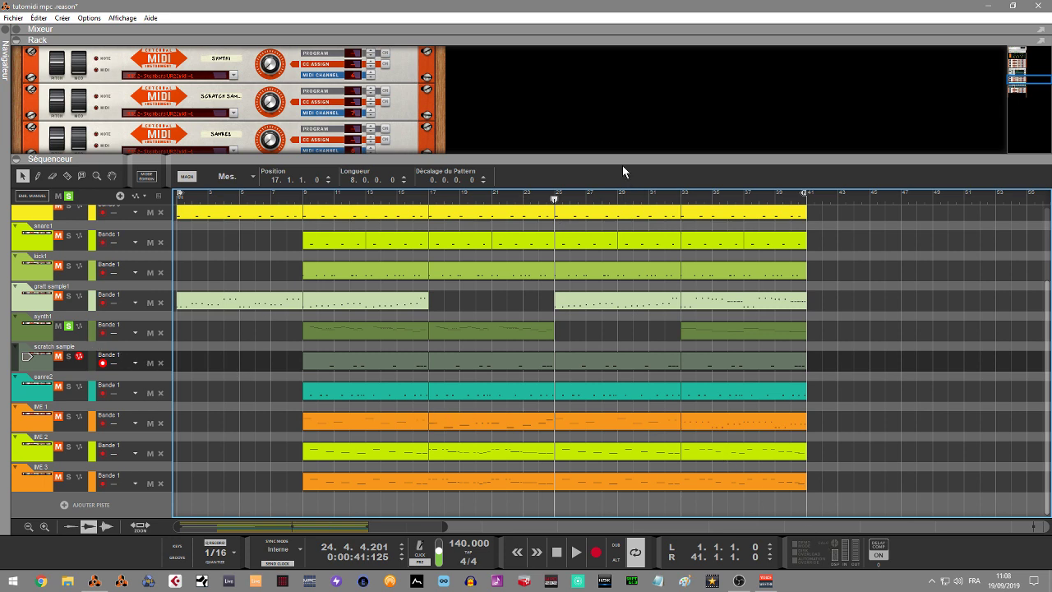
{"action": "left_click_drag", "start_coordinate": [625, 155], "coordinate": [619, 293]}
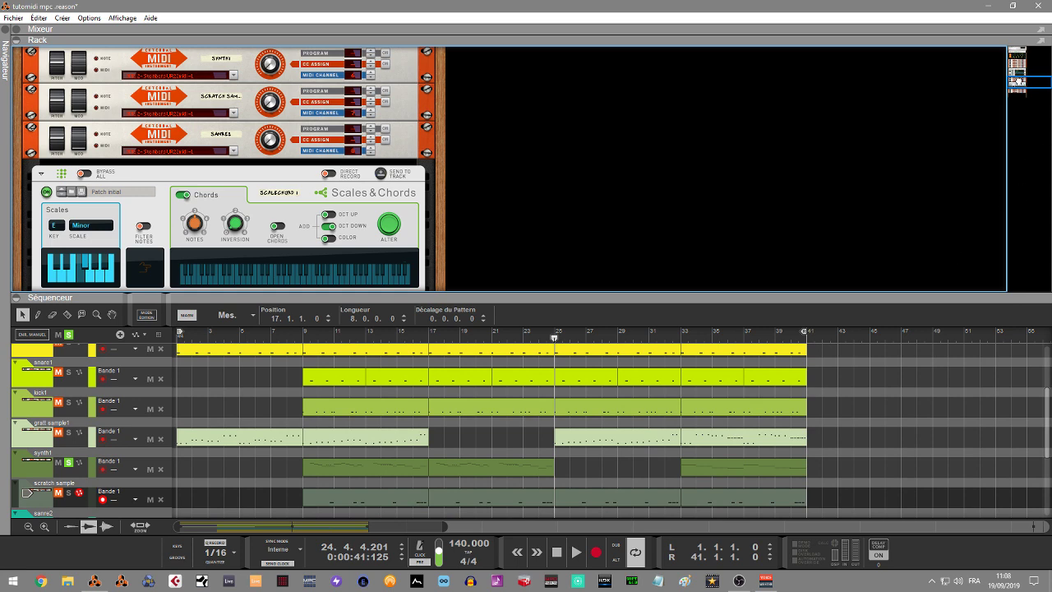
{"action": "left_click_drag", "start_coordinate": [1017, 82], "coordinate": [1018, 84]}
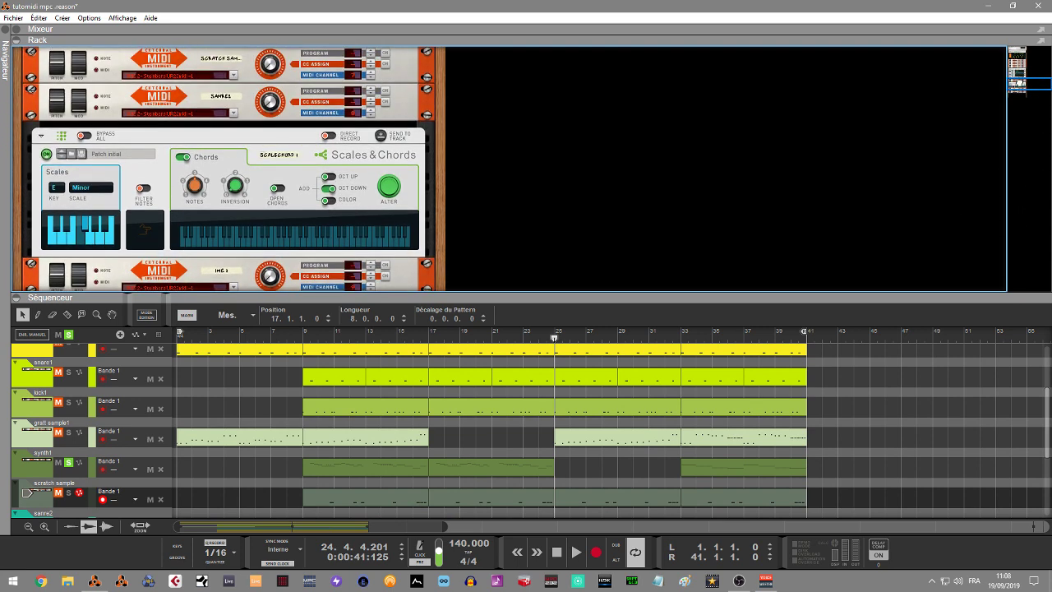
{"action": "left_click", "coordinate": [70, 507]}
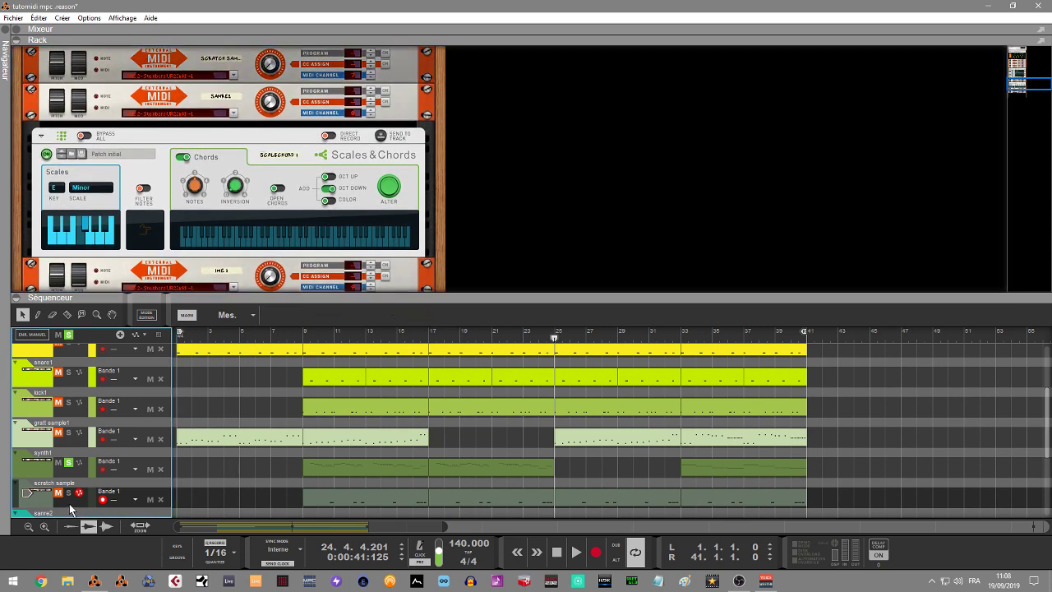
{"action": "left_click", "coordinate": [68, 492]}
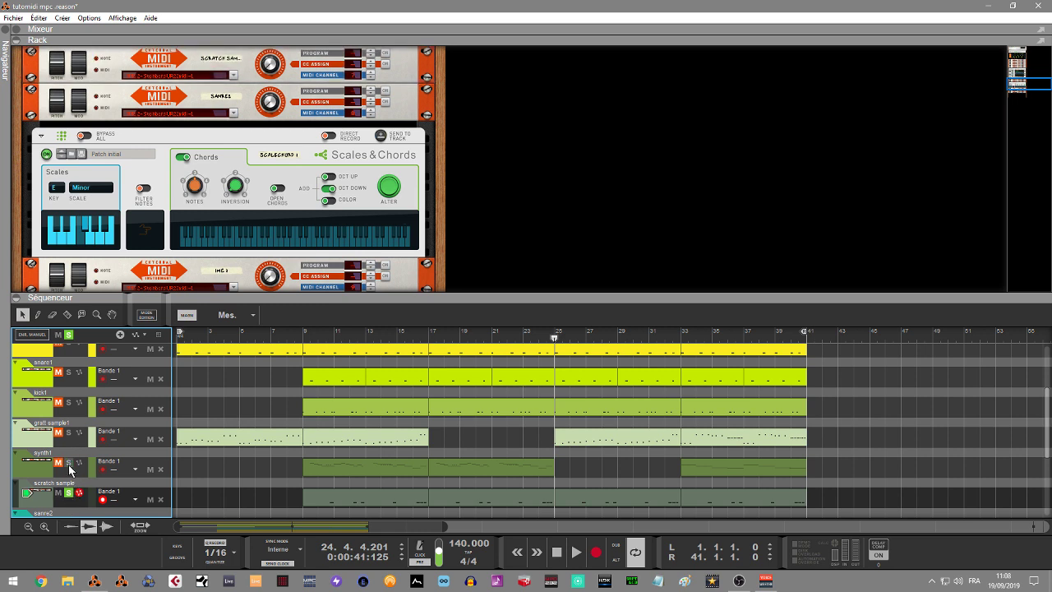
{"action": "left_click", "coordinate": [68, 492]}
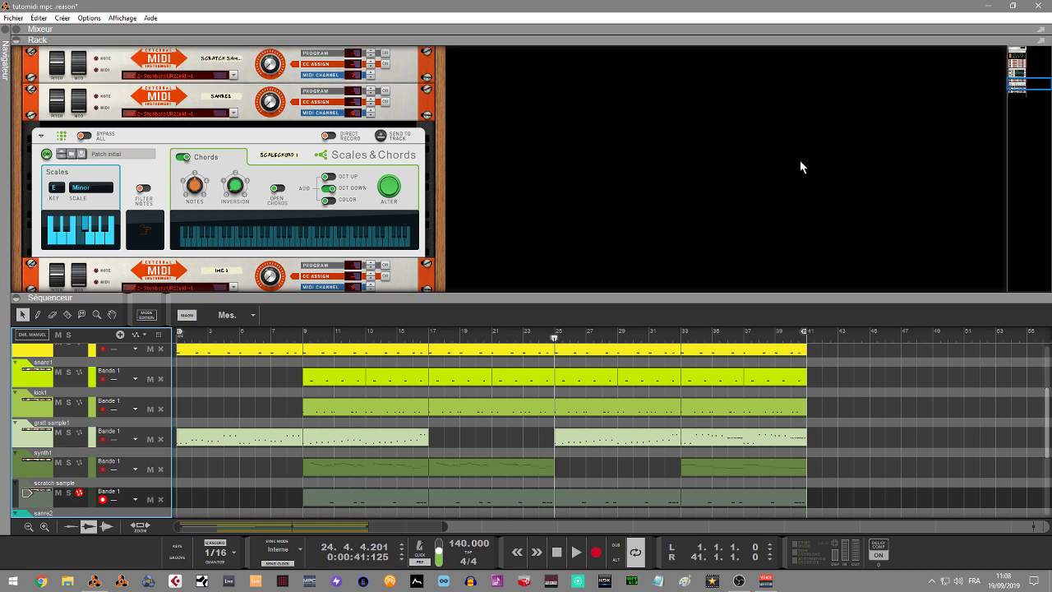
- Show the Scales & Chords player with the instruments below it and play the full mix, jumping to bar 11
{"action": "left_click_drag", "start_coordinate": [1017, 83], "coordinate": [1017, 87]}
{"action": "left_click", "coordinate": [371, 115]}
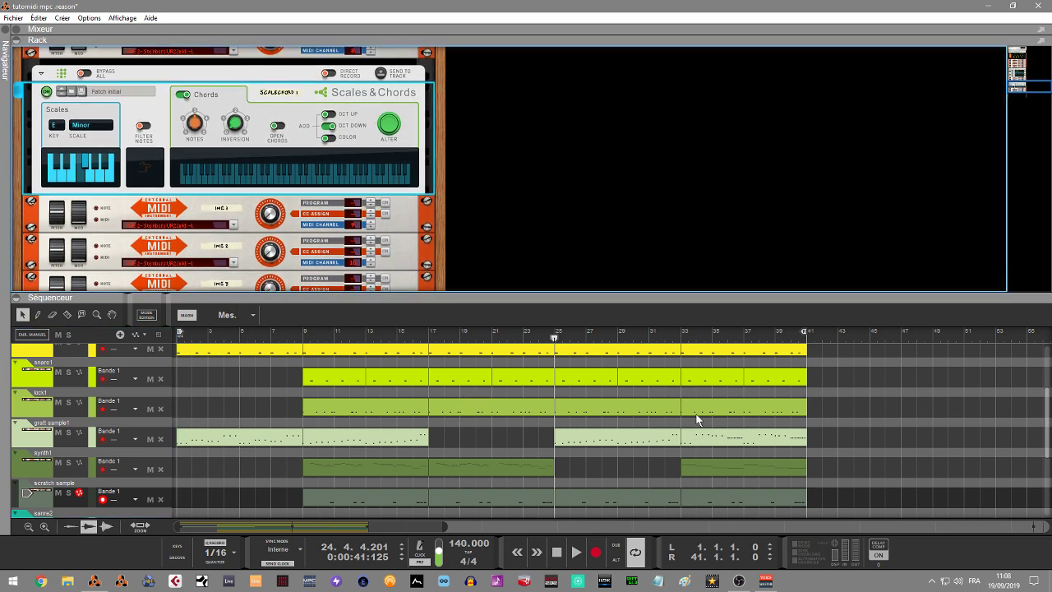
{"action": "key", "text": "space"}
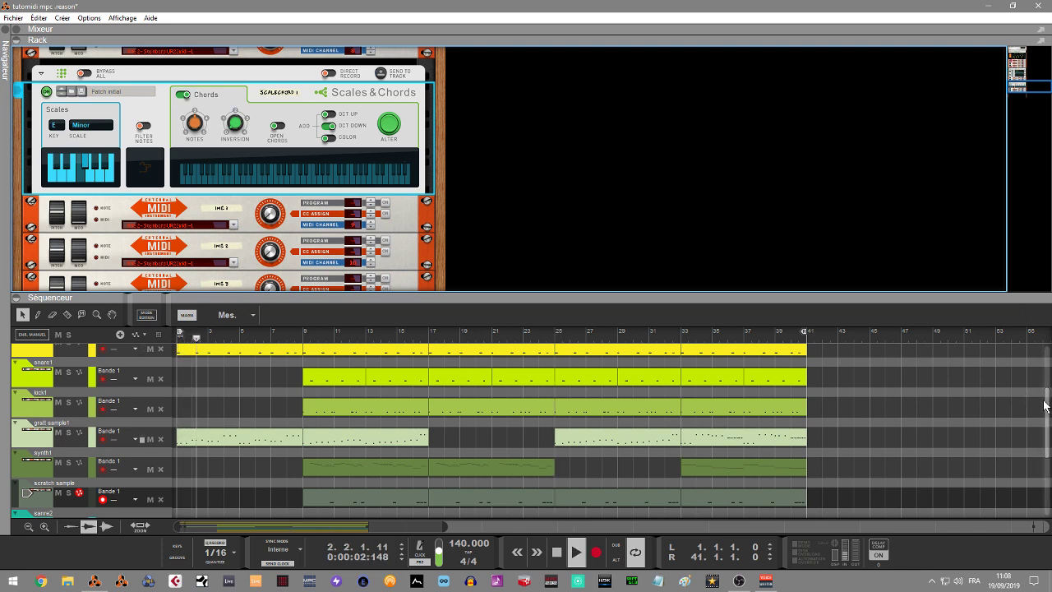
{"action": "left_click_drag", "start_coordinate": [1045, 403], "coordinate": [1044, 437]}
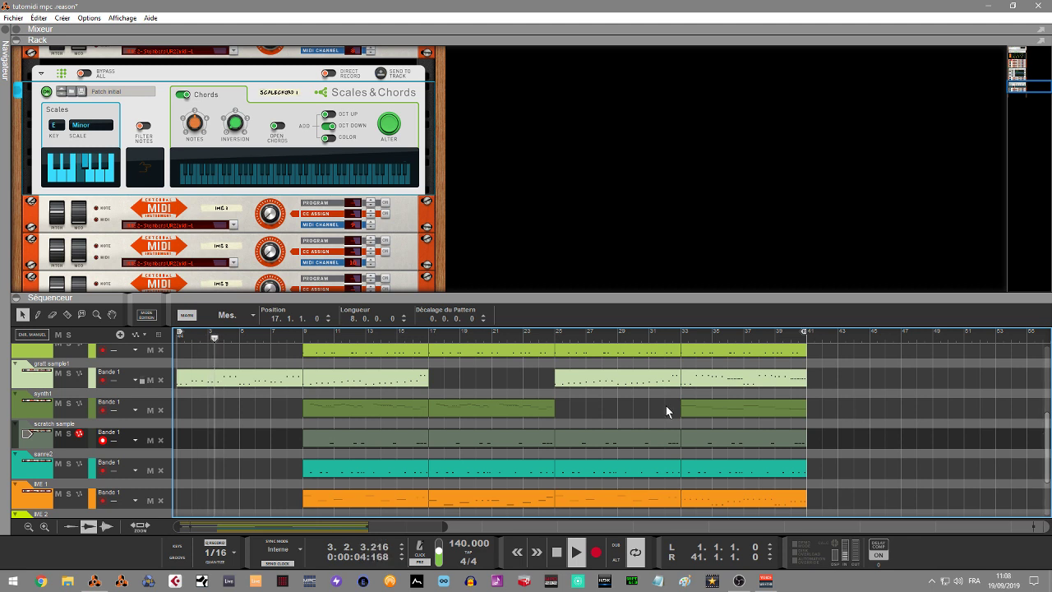
{"action": "left_click", "coordinate": [337, 337]}
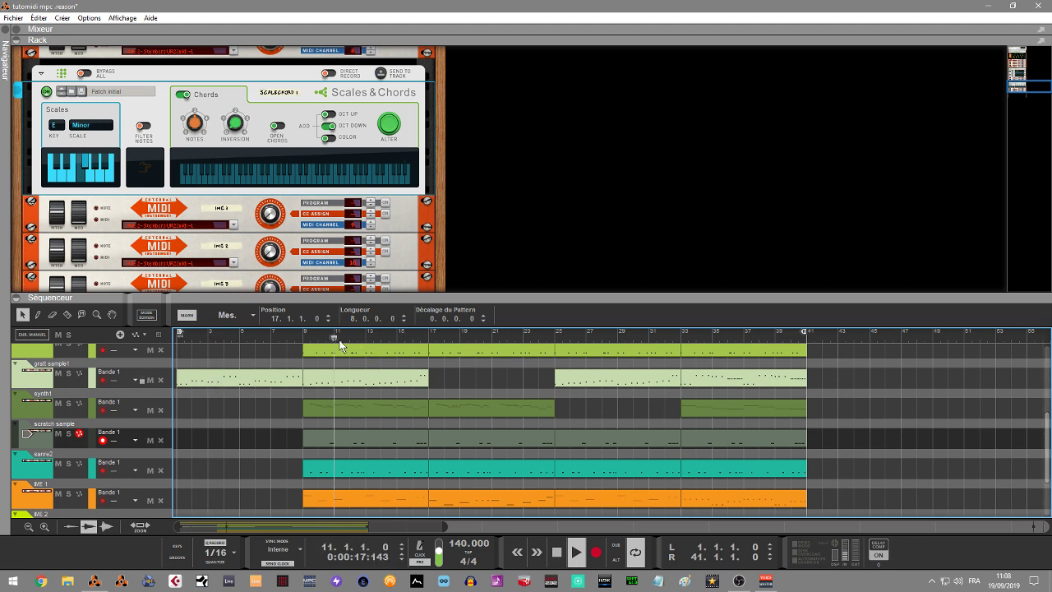
- Audition the sanre2 and scratch sample tracks in solo during playback, and clear the solo
{"action": "left_click", "coordinate": [70, 463]}
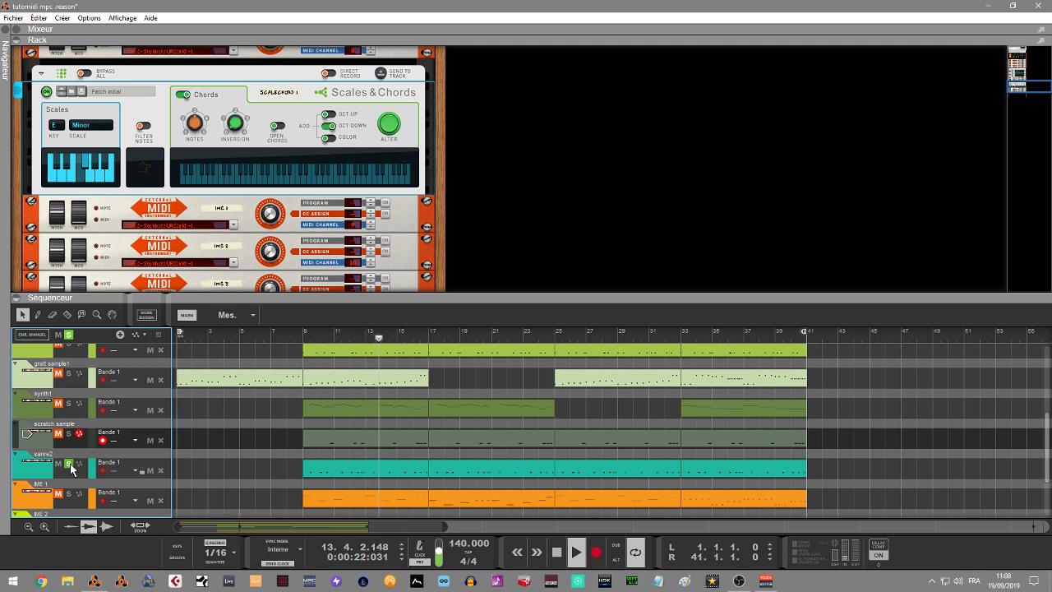
{"action": "left_click", "coordinate": [69, 433]}
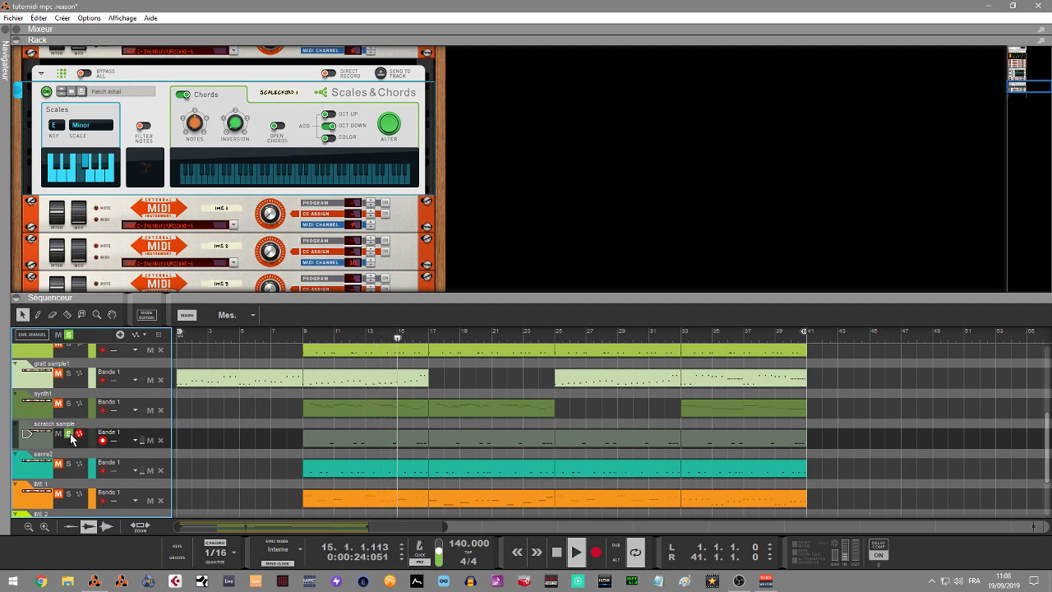
{"action": "left_click", "coordinate": [69, 433]}
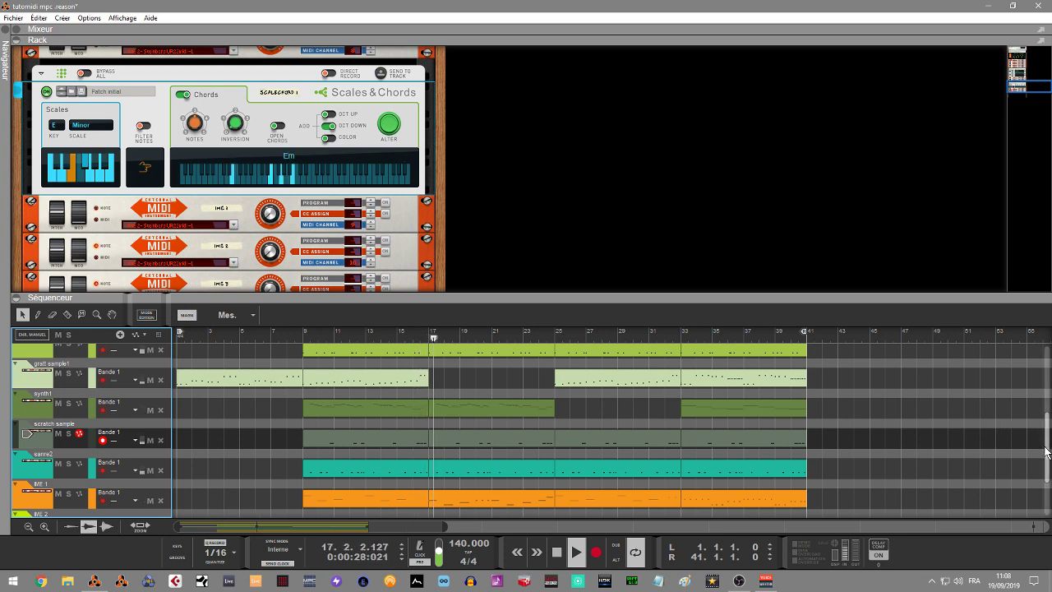
- Solo the IME 1 track and play it from bar 9 to watch the Scales & Chords player generate chords
{"action": "scroll", "coordinate": [567, 475], "scroll_direction": "down", "scroll_amount": 3}
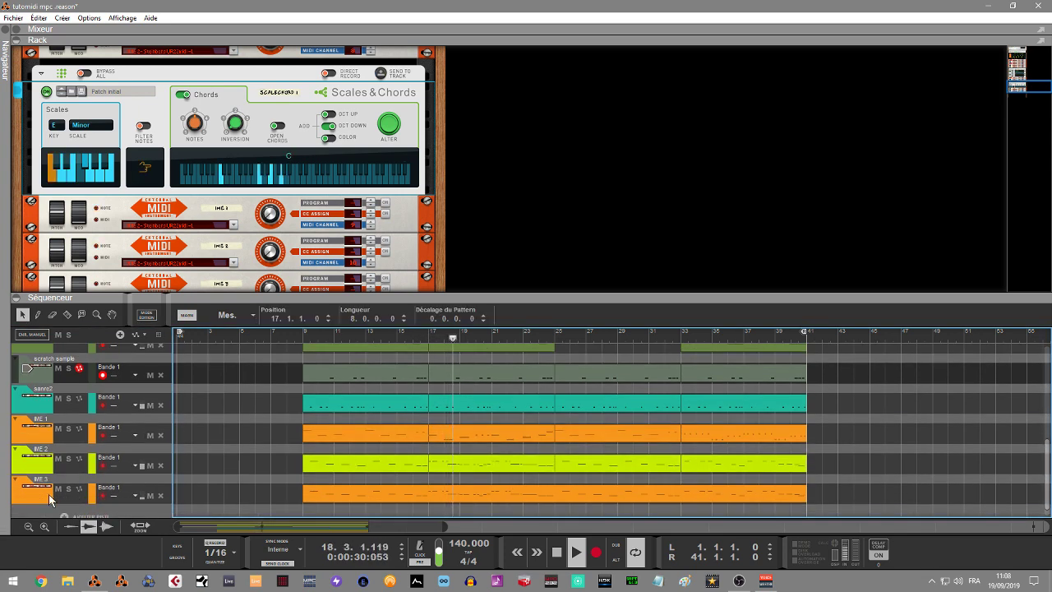
{"action": "left_click", "coordinate": [69, 457]}
{"action": "left_click", "coordinate": [68, 429]}
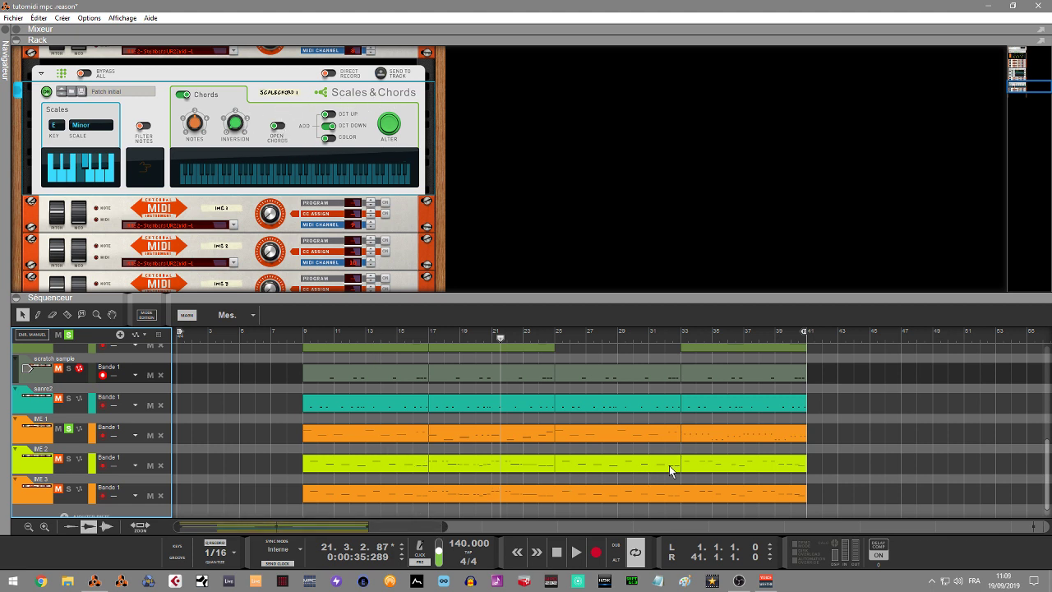
{"action": "left_click", "coordinate": [305, 335]}
{"action": "key", "text": "space"}
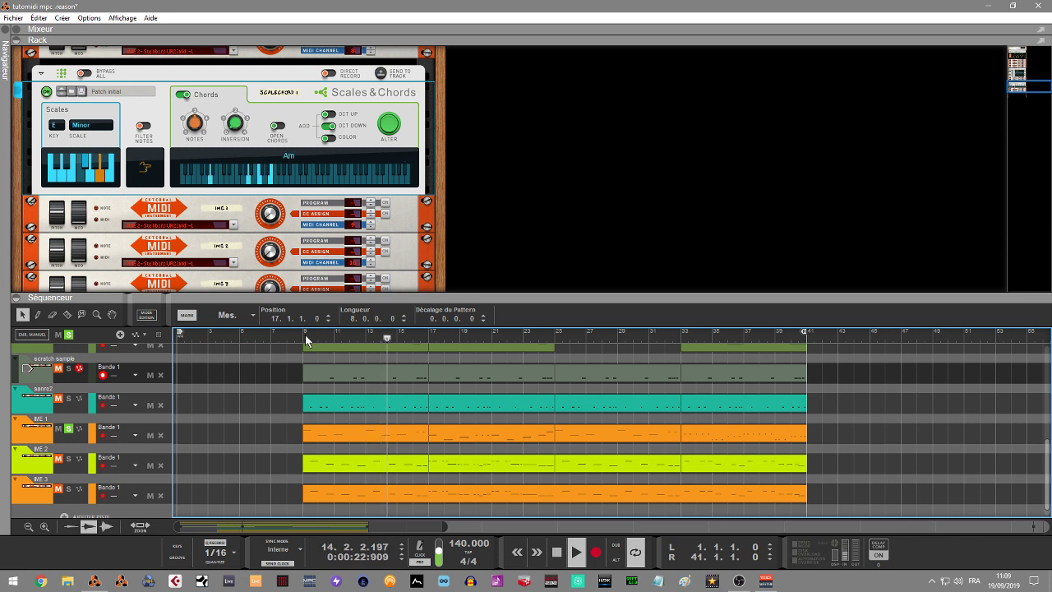
{"action": "key", "text": "space"}
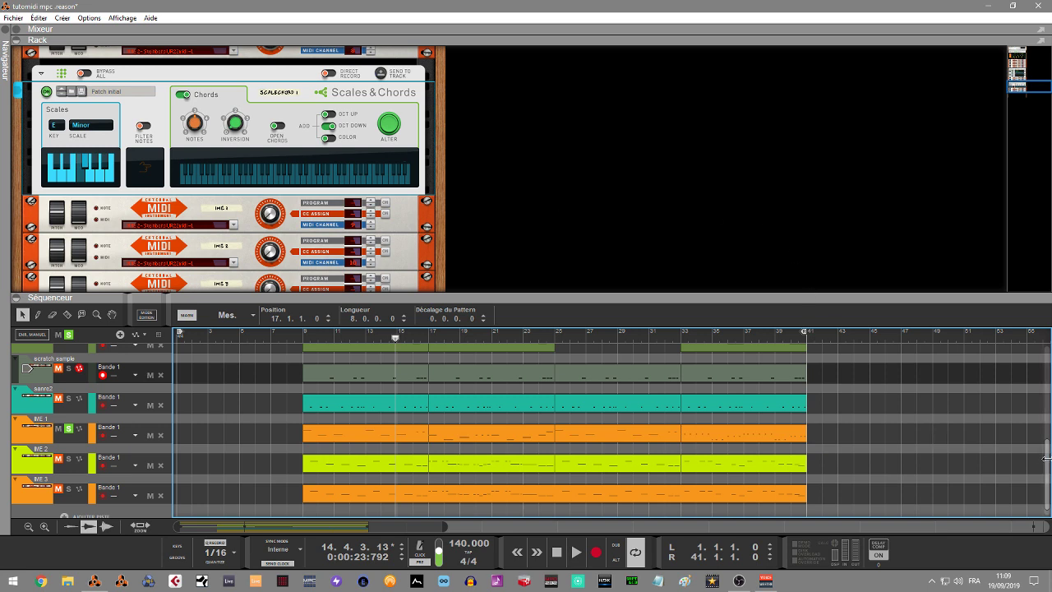
- Clear all solos and select the gratt sample1 track to bring its External MIDI Instrument into view
{"action": "mouse_move", "coordinate": [1047, 478]}
{"action": "left_mouse_down"}
{"action": "mouse_move", "coordinate": [1047, 488]}
{"action": "mouse_move", "coordinate": [1048, 363]}
{"action": "mouse_move", "coordinate": [1045, 461]}
{"action": "left_mouse_up"}
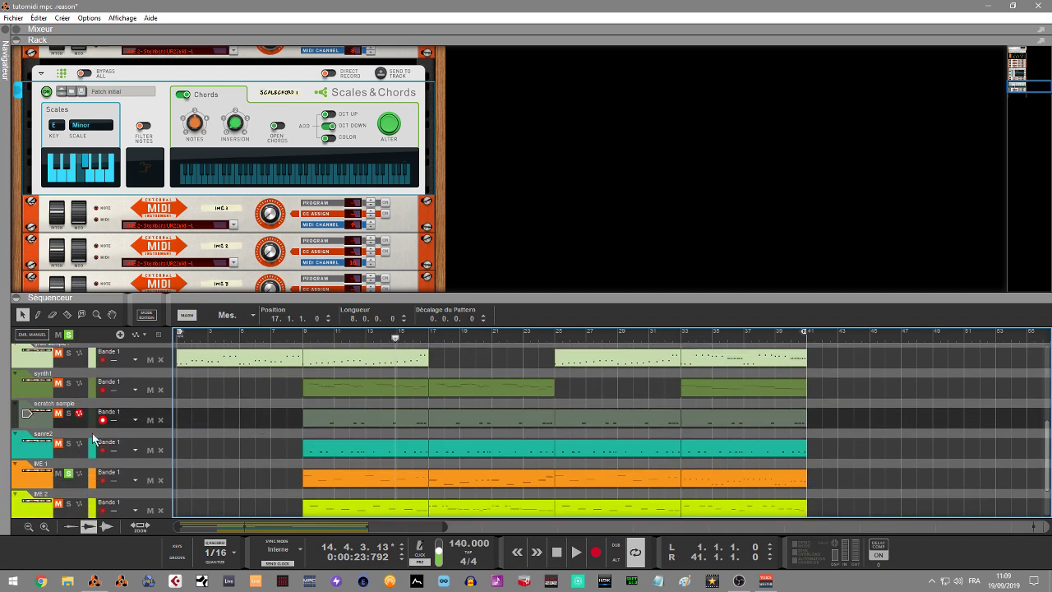
{"action": "left_click", "coordinate": [69, 334]}
{"action": "left_click", "coordinate": [40, 400]}
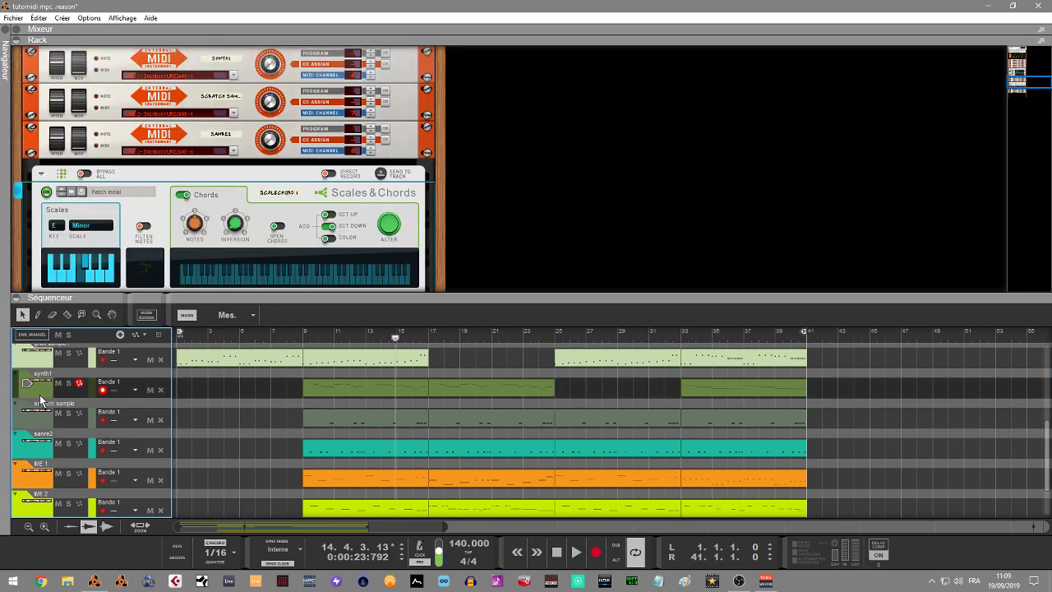
{"action": "left_click", "coordinate": [36, 363]}
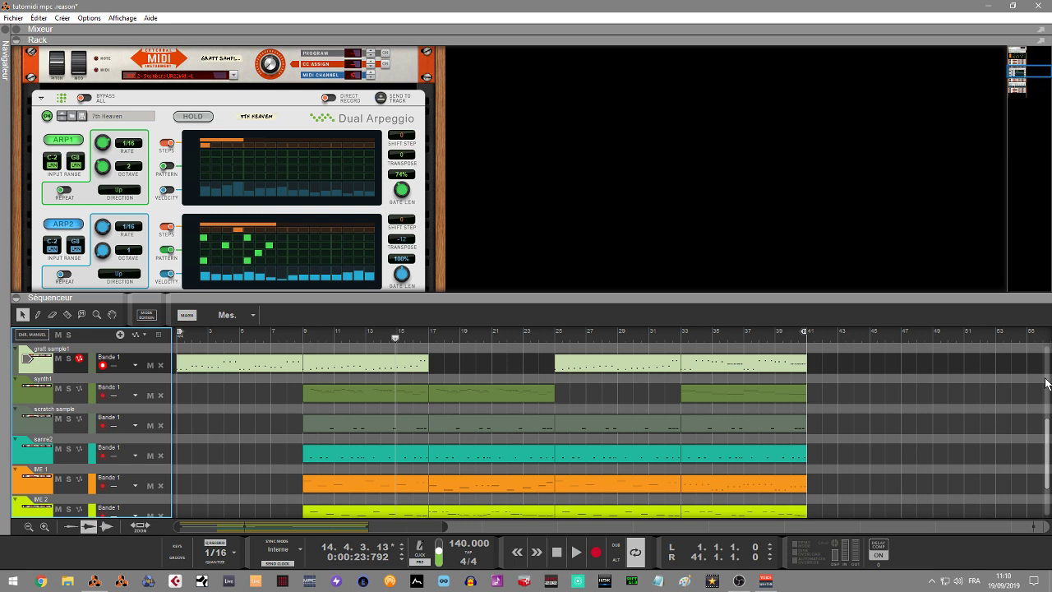
- Play the full song from the start and watch the players in the full-height rack, stopping in bar 18
{"action": "key", "text": "KP_0"}
{"action": "key", "text": "space"}
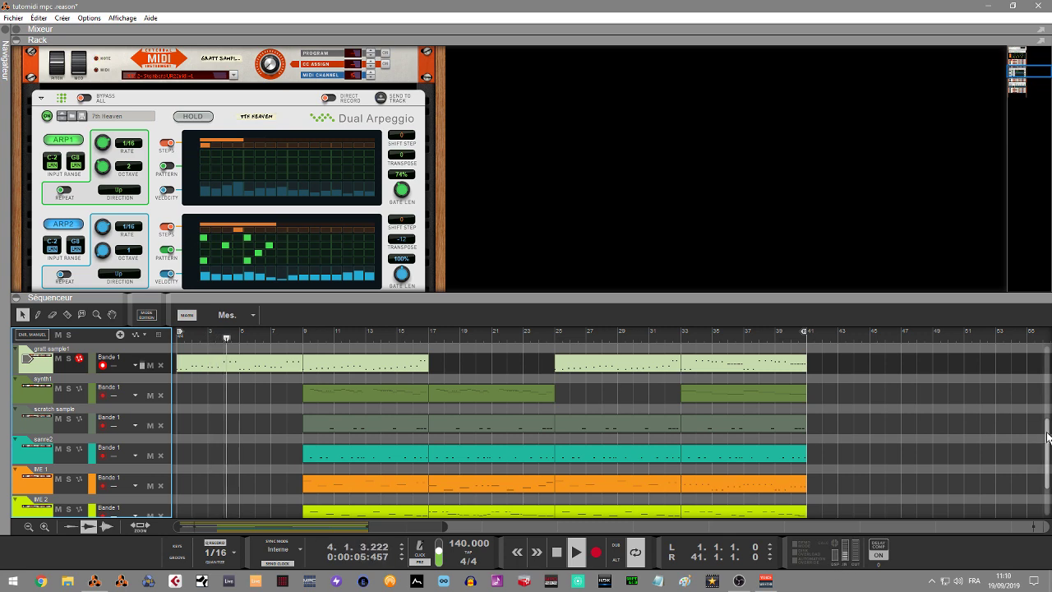
{"action": "left_click_drag", "start_coordinate": [1047, 436], "coordinate": [1036, 357]}
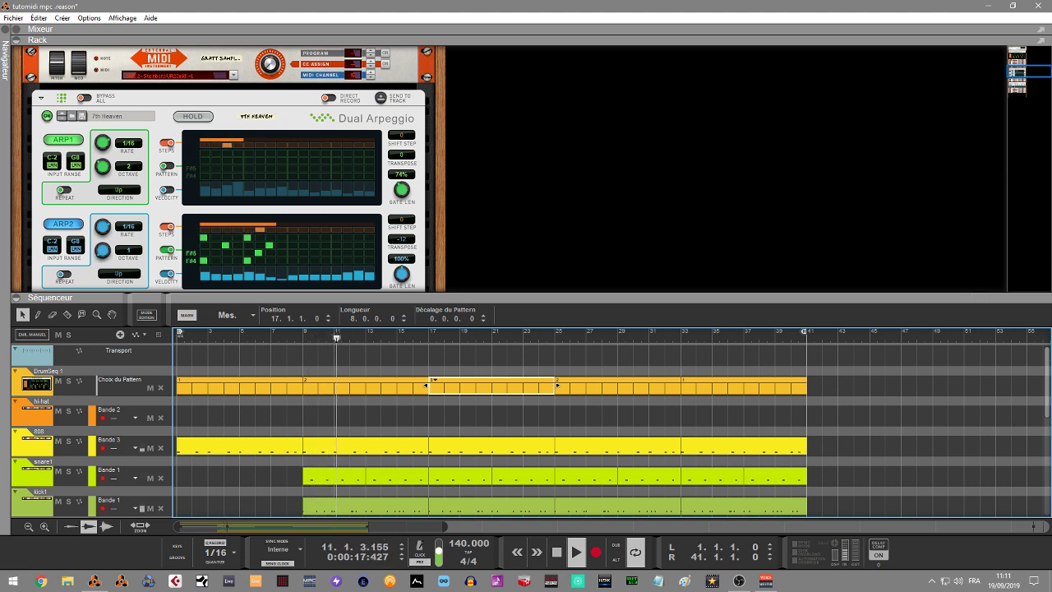
{"action": "left_click", "coordinate": [18, 300]}
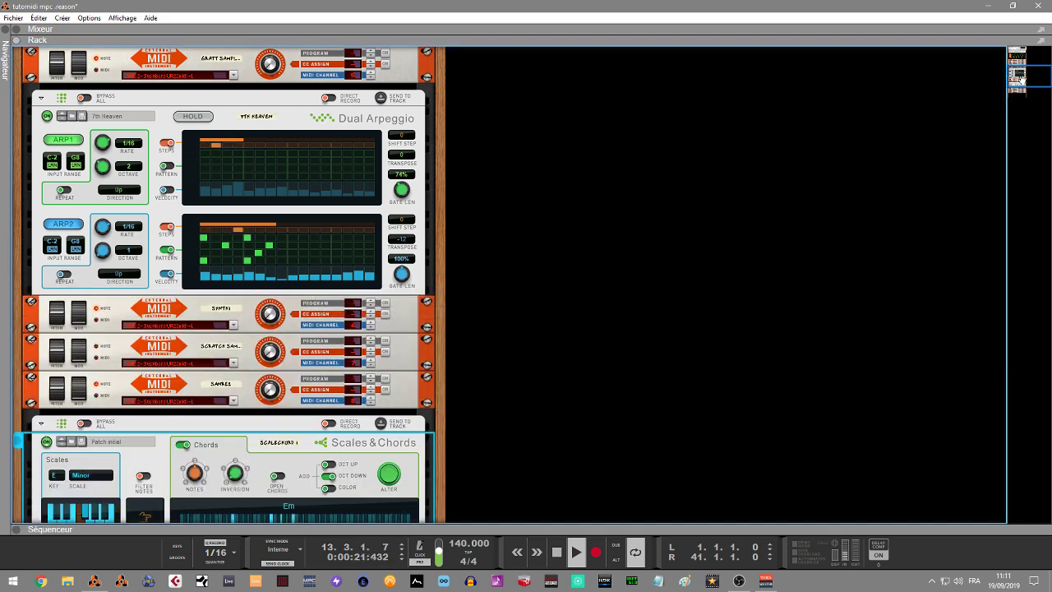
{"action": "left_click_drag", "start_coordinate": [1019, 78], "coordinate": [1033, 93]}
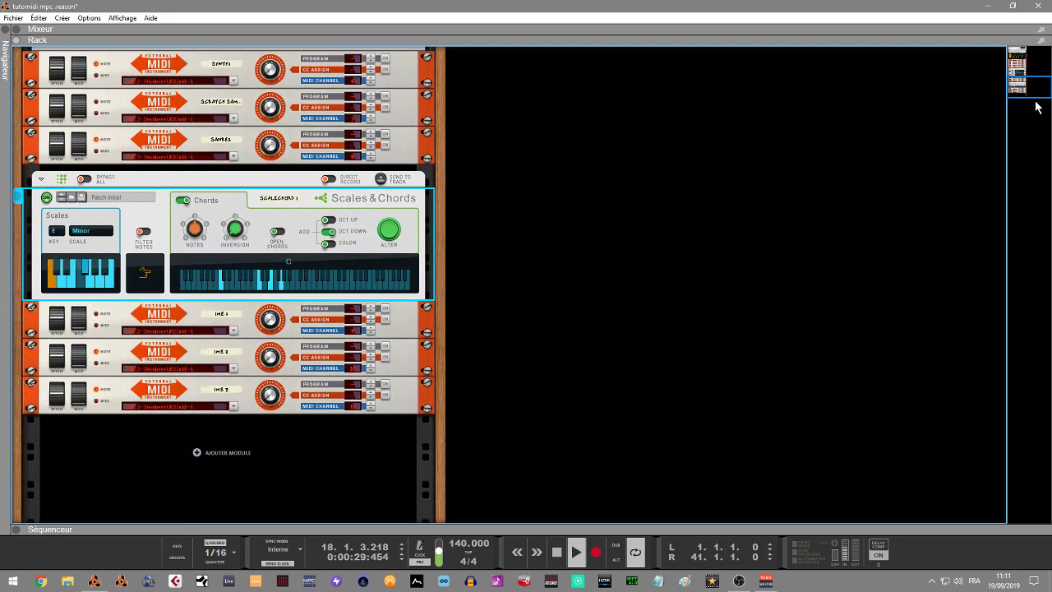
{"action": "key", "text": "space"}
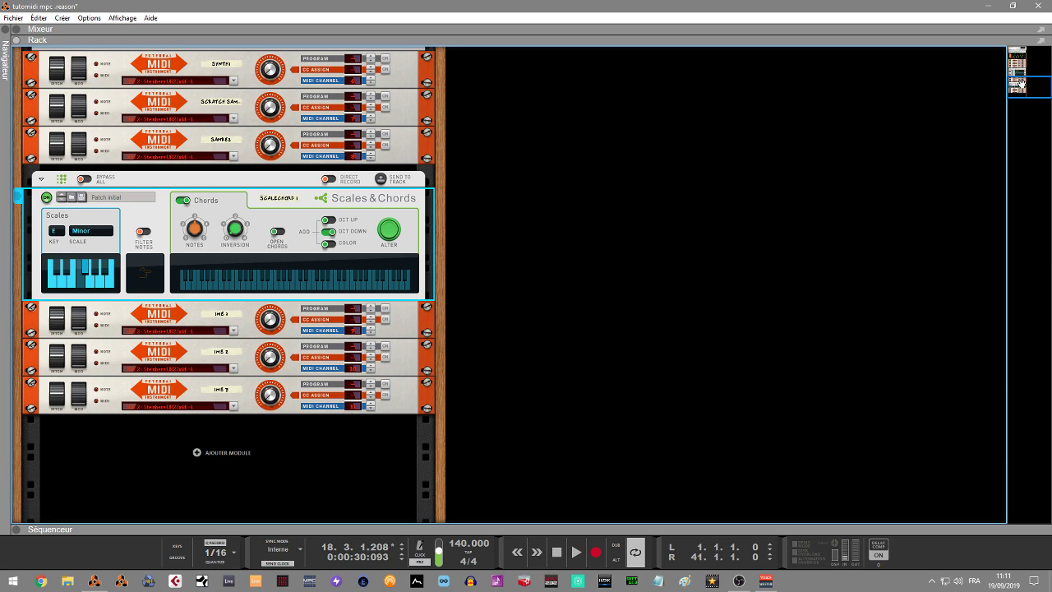
- Return to the Drum Sequencer in the rack and browse the available player devices in the browser
{"action": "left_click_drag", "start_coordinate": [1019, 82], "coordinate": [1012, 50]}
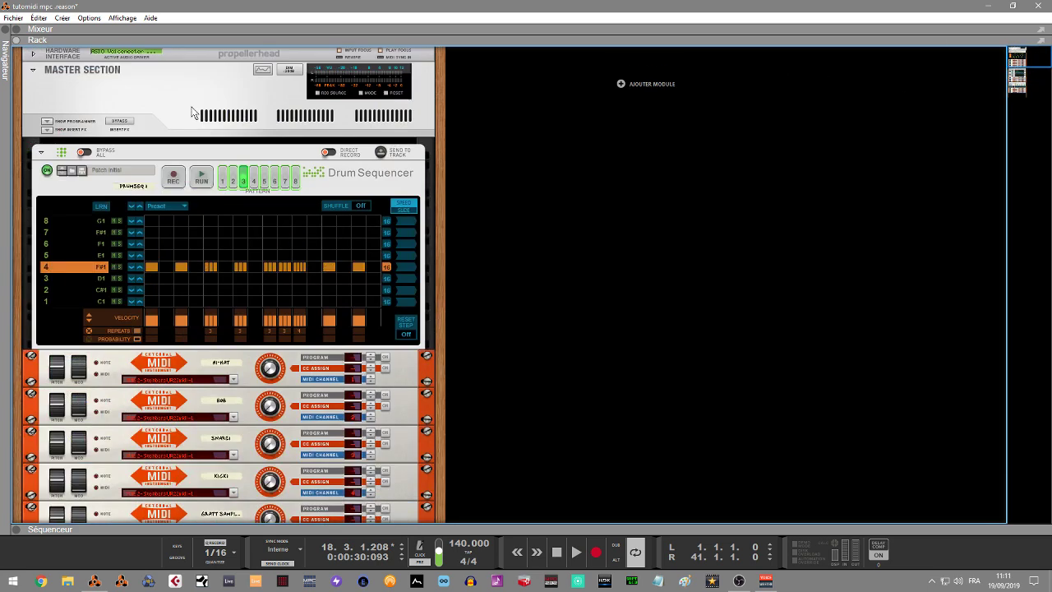
{"action": "left_click", "coordinate": [5, 40]}
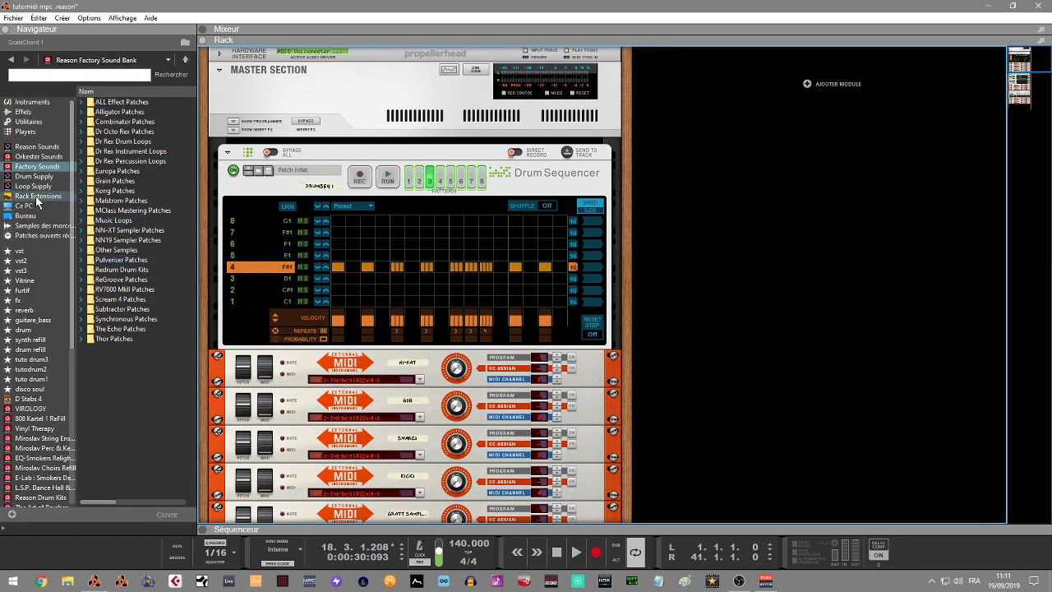
{"action": "left_click", "coordinate": [24, 132]}
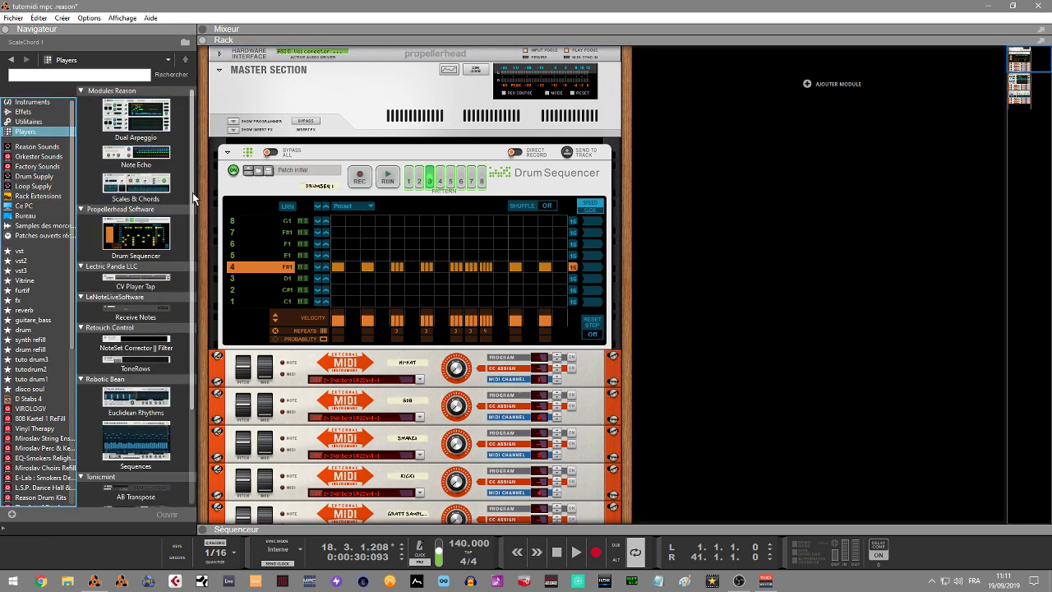
{"action": "scroll", "coordinate": [192, 197], "scroll_direction": "down", "scroll_amount": 3}
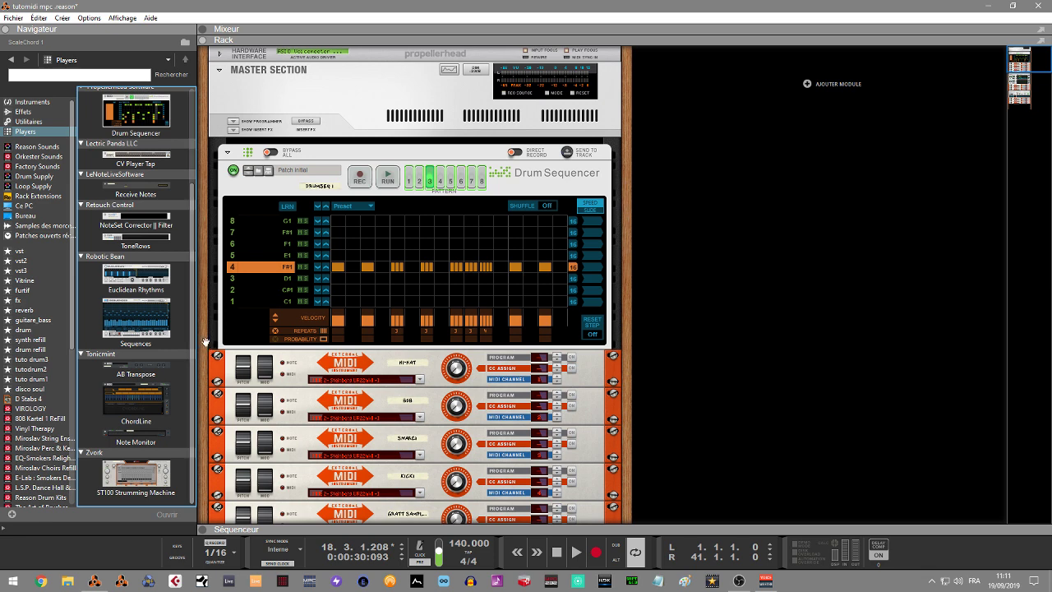
{"action": "left_click", "coordinate": [113, 419]}
- Show the Scales & Chords player above the sequencer tracks and play the full mix from bar 9
{"action": "left_click_drag", "start_coordinate": [1025, 57], "coordinate": [1025, 100]}
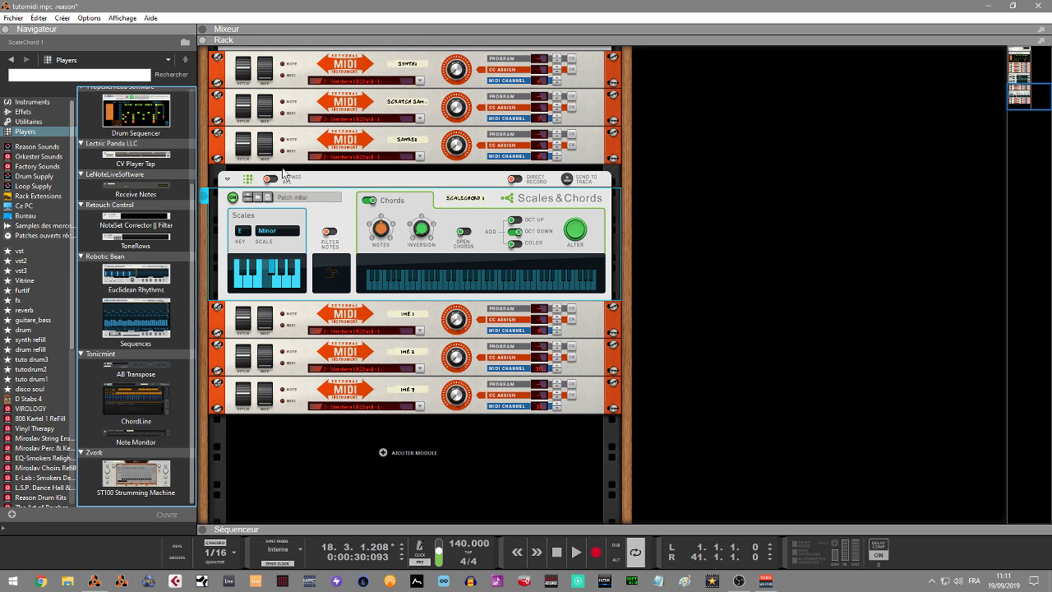
{"action": "left_click", "coordinate": [195, 530]}
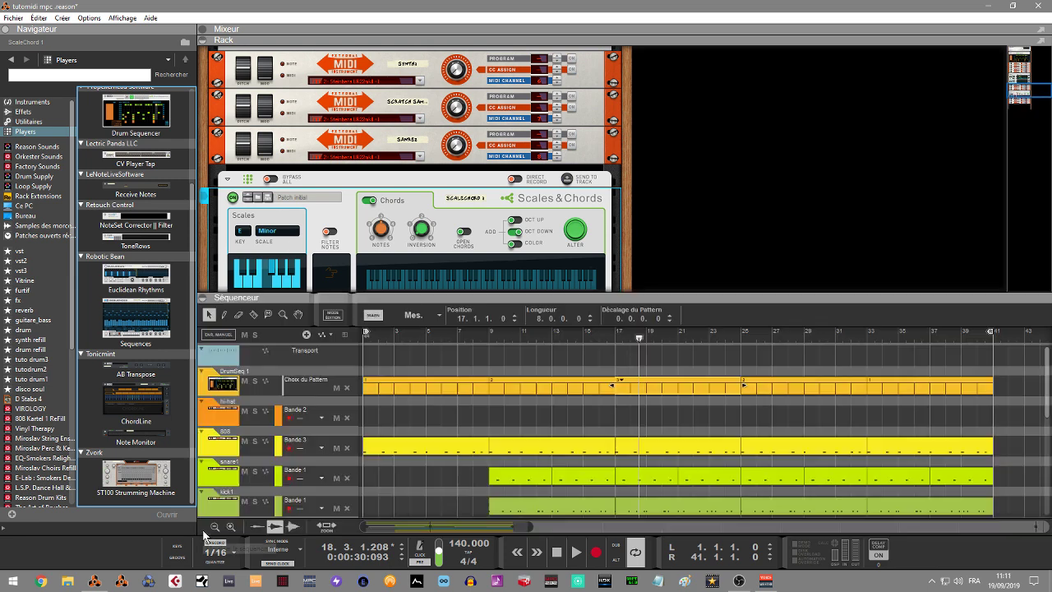
{"action": "left_click", "coordinate": [1045, 380]}
{"action": "scroll", "coordinate": [749, 376], "scroll_direction": "down", "scroll_amount": 2}
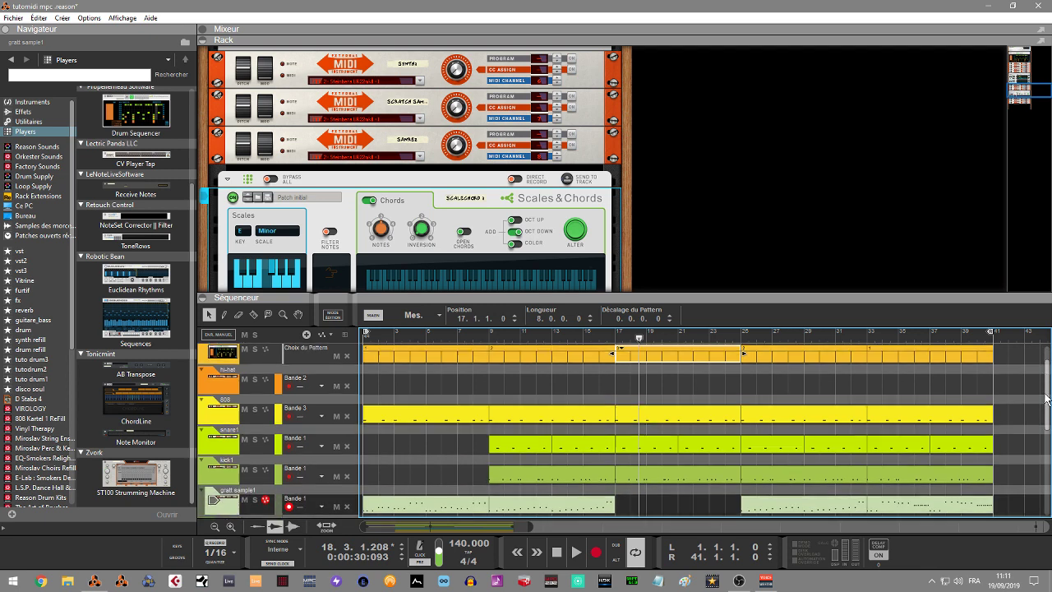
{"action": "left_click", "coordinate": [488, 338]}
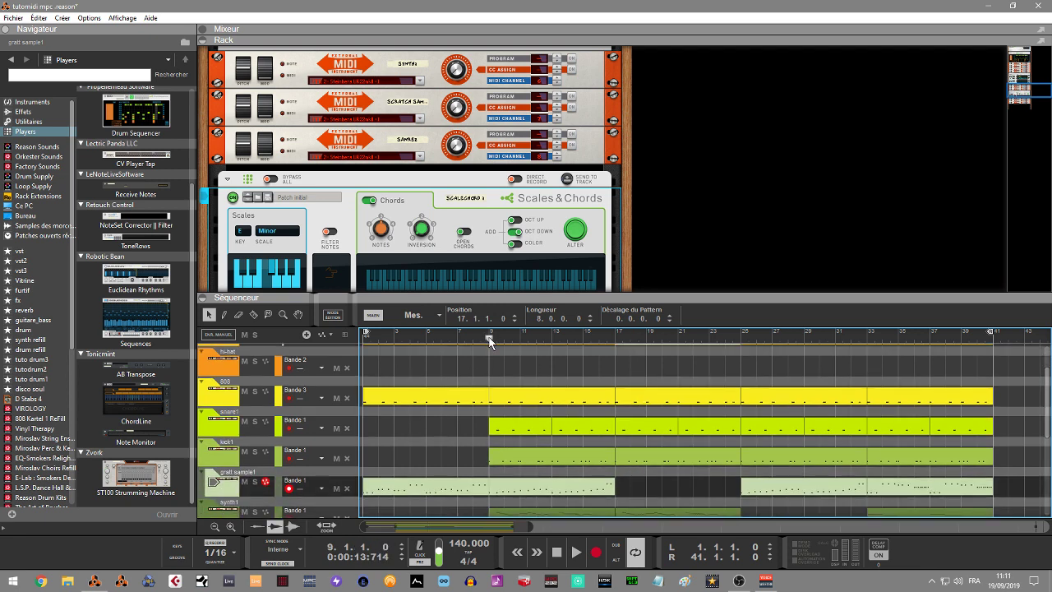
{"action": "key", "text": "space"}
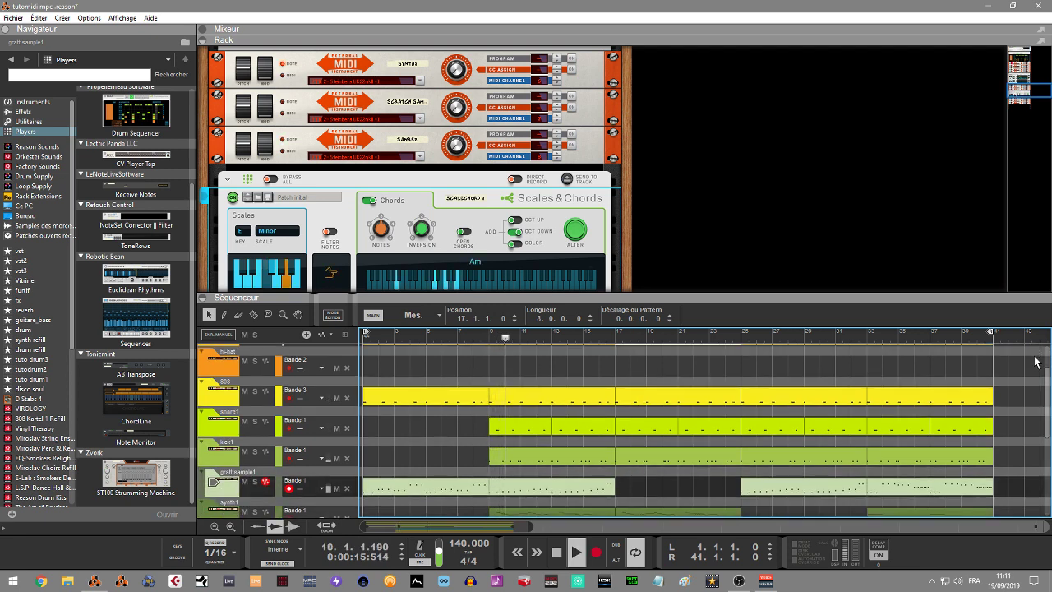
{"action": "left_click_drag", "start_coordinate": [1047, 386], "coordinate": [1048, 441]}
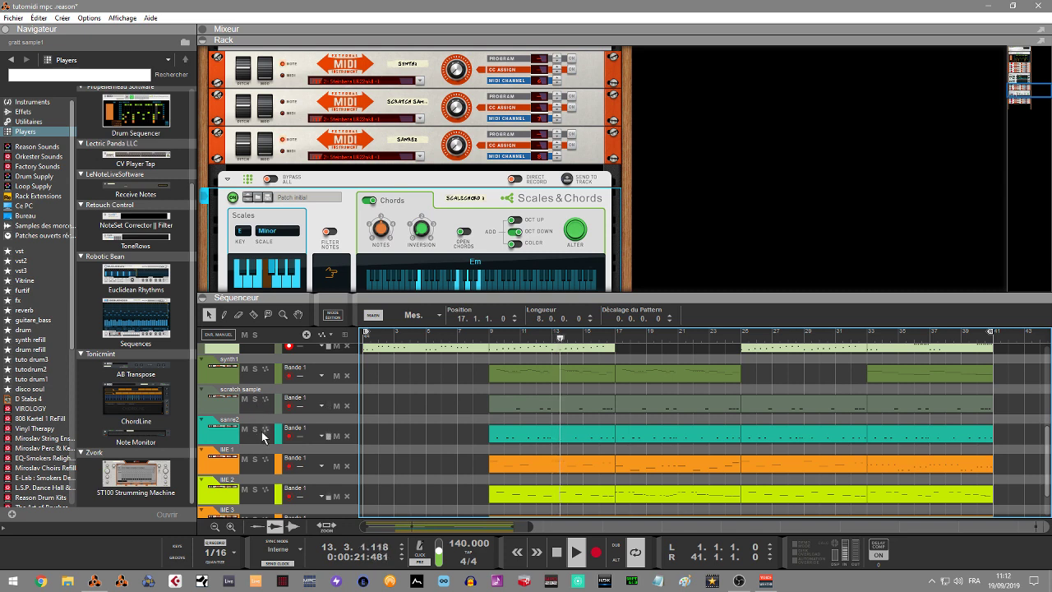
- Solo the IME 1 track and try the Euclidean Rhythms player below Scales & Chords with its density raised to 11 hits
{"action": "left_click", "coordinate": [255, 459]}
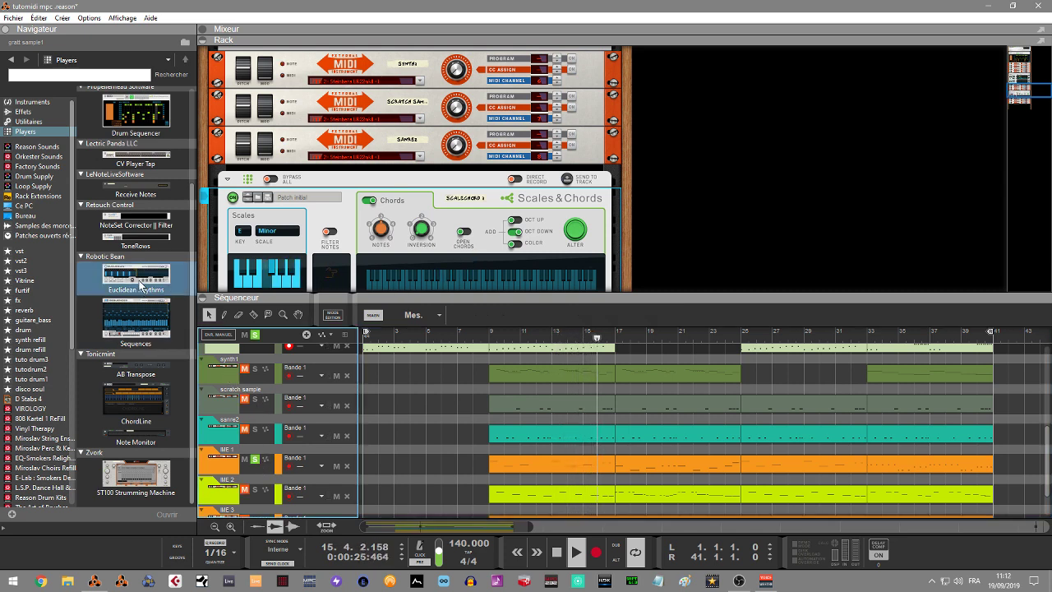
{"action": "mouse_move", "coordinate": [140, 286]}
{"action": "left_mouse_down"}
{"action": "mouse_move", "coordinate": [330, 253]}
{"action": "mouse_move", "coordinate": [365, 205]}
{"action": "mouse_move", "coordinate": [387, 292]}
{"action": "mouse_move", "coordinate": [393, 268]}
{"action": "left_mouse_up"}
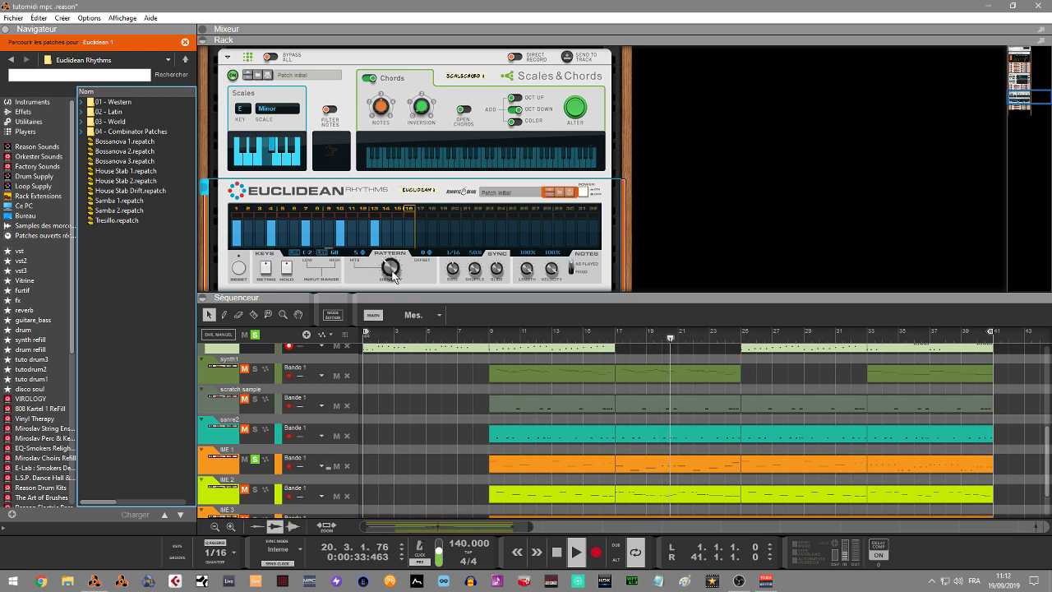
{"action": "left_click_drag", "start_coordinate": [393, 277], "coordinate": [388, 264]}
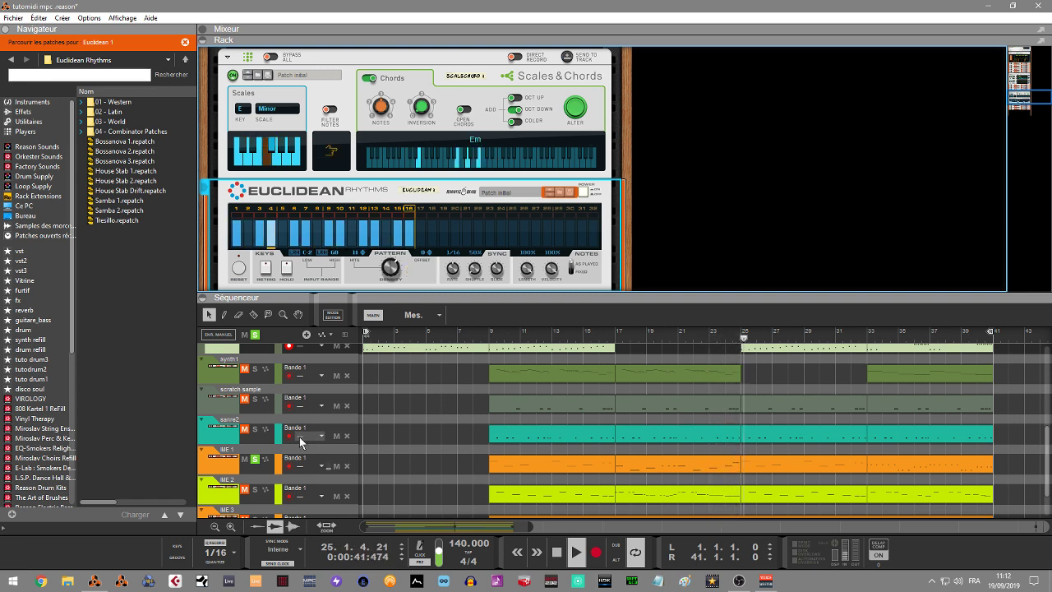
- With the IME 1 solo cleared and the rack at full height, vary the Euclidean Rhythms density to 13, 9 and 12 hits
{"action": "left_click", "coordinate": [254, 459]}
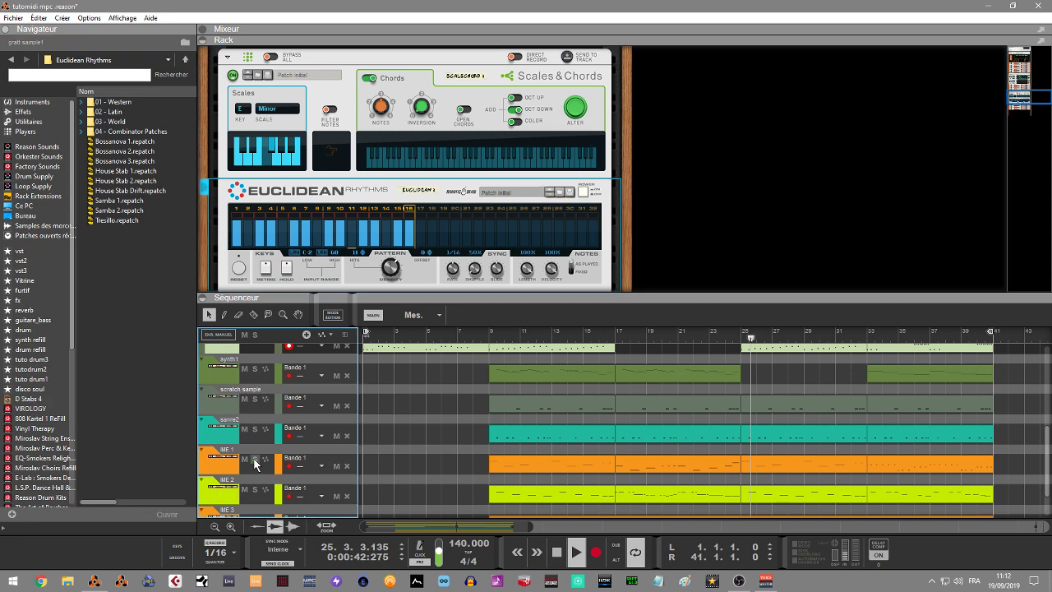
{"action": "left_click", "coordinate": [204, 297]}
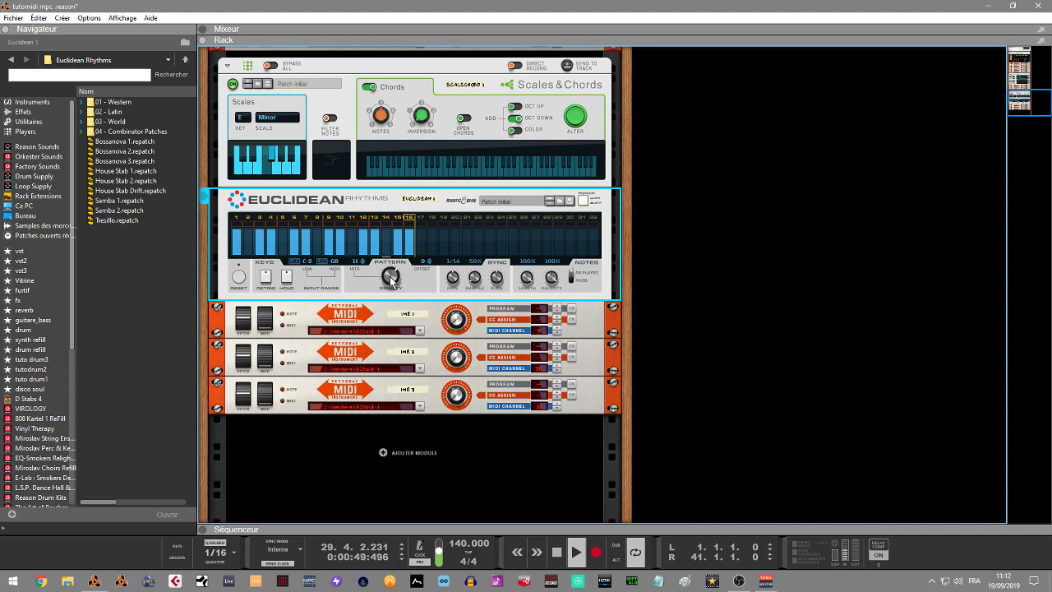
{"action": "left_click_drag", "start_coordinate": [391, 280], "coordinate": [389, 276]}
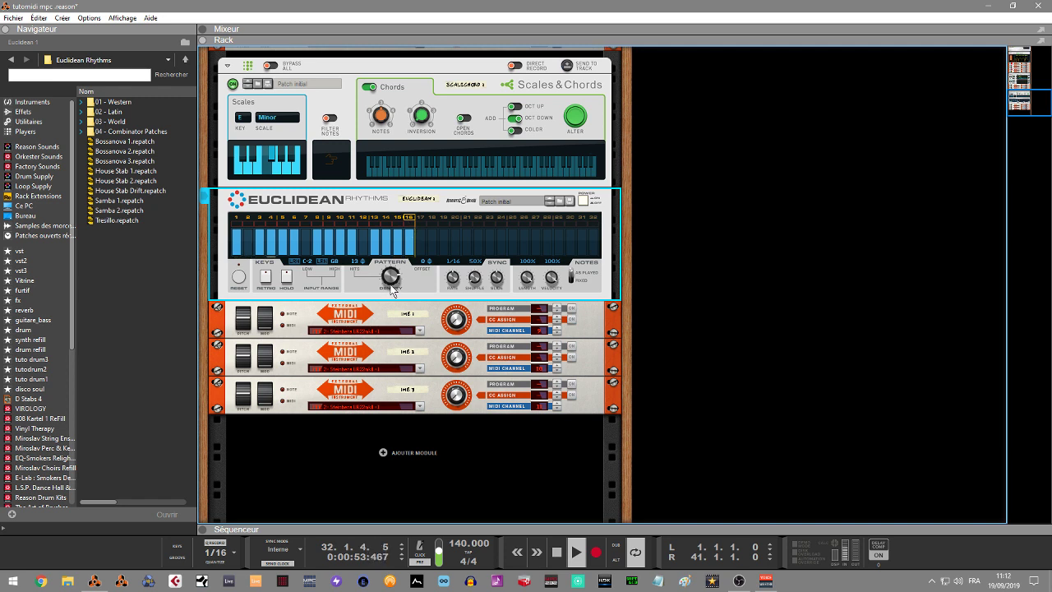
{"action": "left_click_drag", "start_coordinate": [391, 289], "coordinate": [389, 291]}
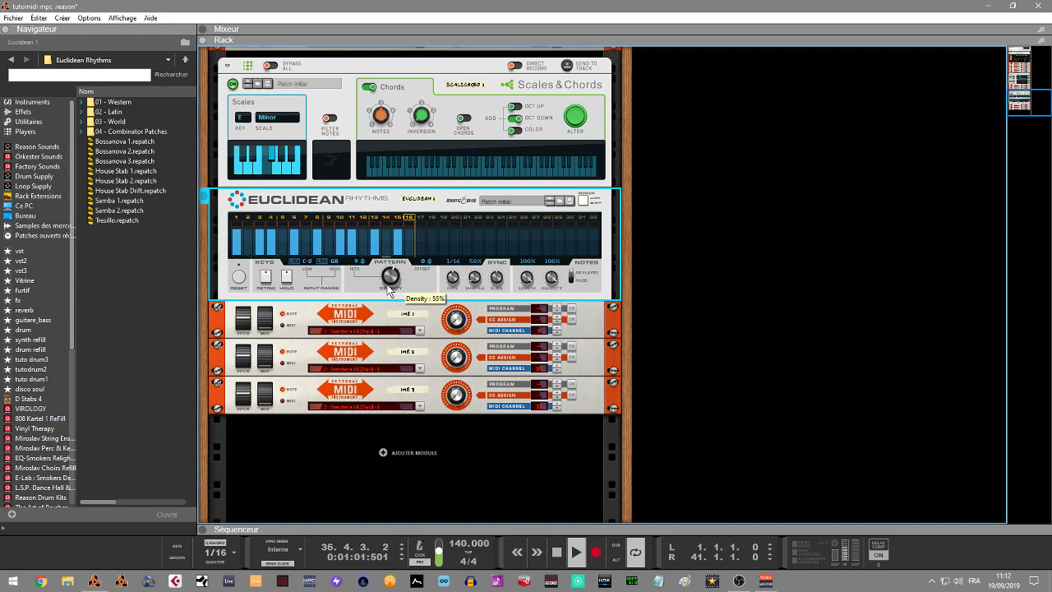
{"action": "left_click_drag", "start_coordinate": [388, 290], "coordinate": [387, 285]}
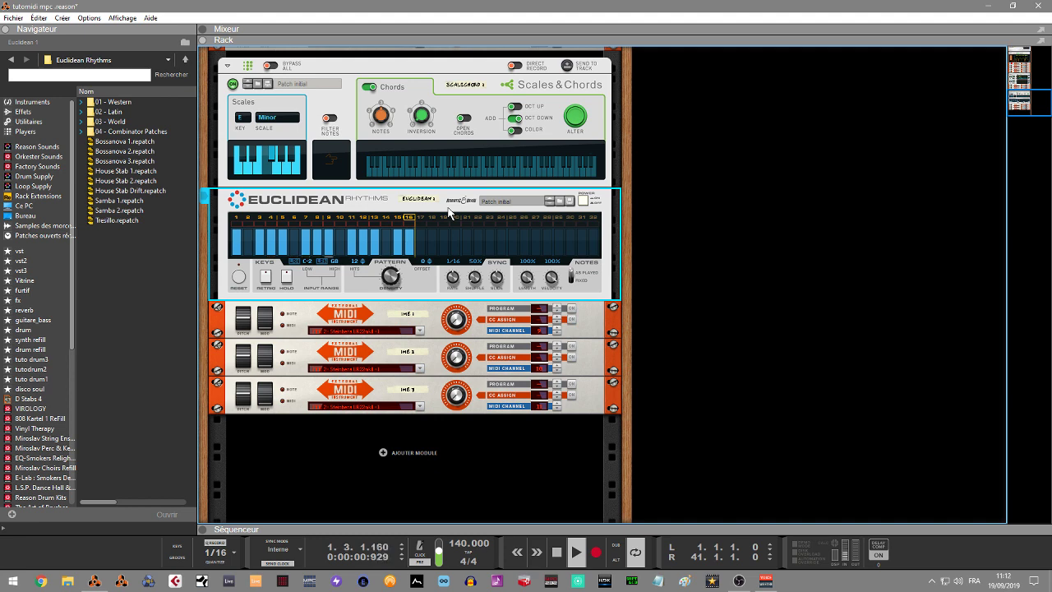
- Stop playback and delete the Euclidean Rhythms player from the rack
{"action": "key", "text": "Delete"}
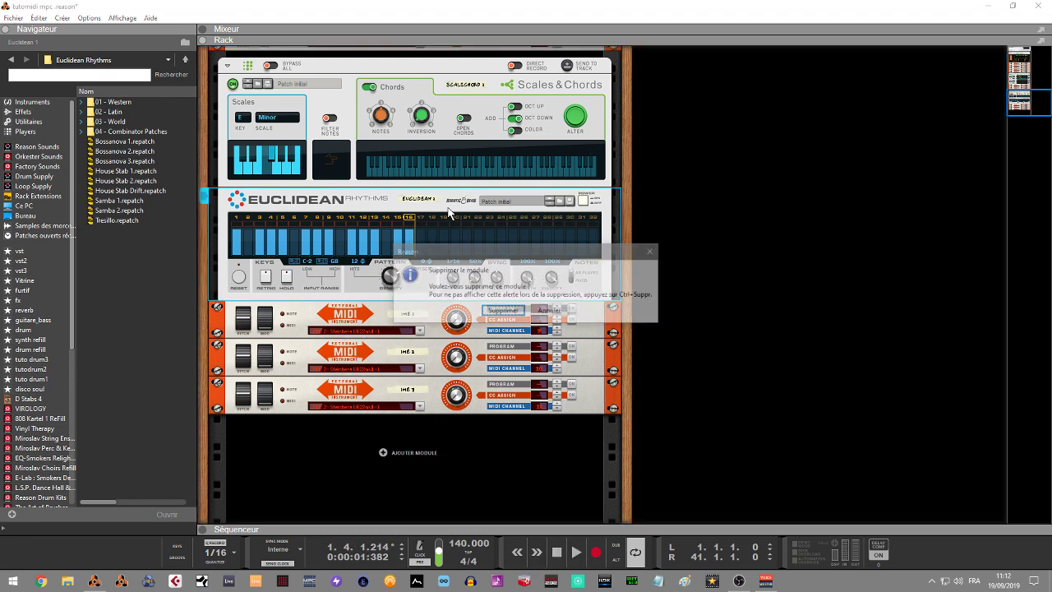
{"action": "key", "text": "Return"}
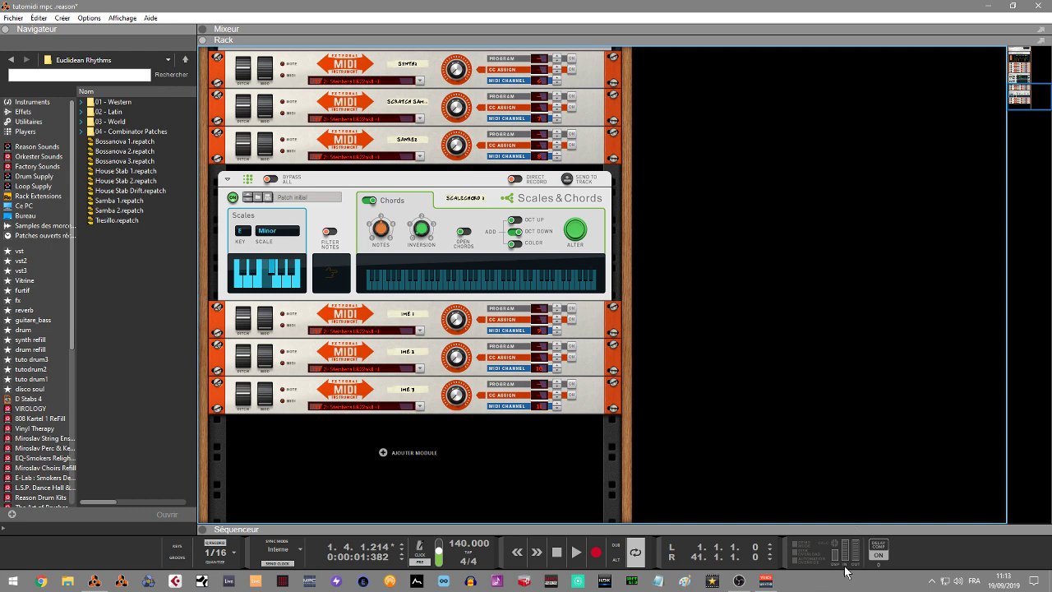
- Bring back the sequencer and enlarge it over the rack to show the tracks down to IME 3
{"action": "left_click", "coordinate": [210, 529]}
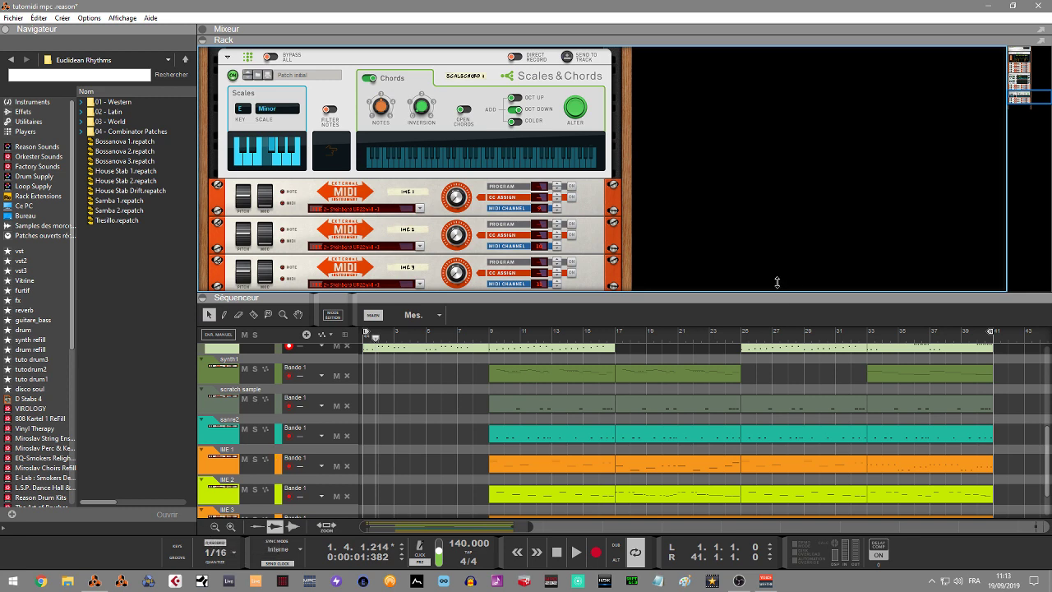
{"action": "left_click_drag", "start_coordinate": [777, 282], "coordinate": [794, 100]}
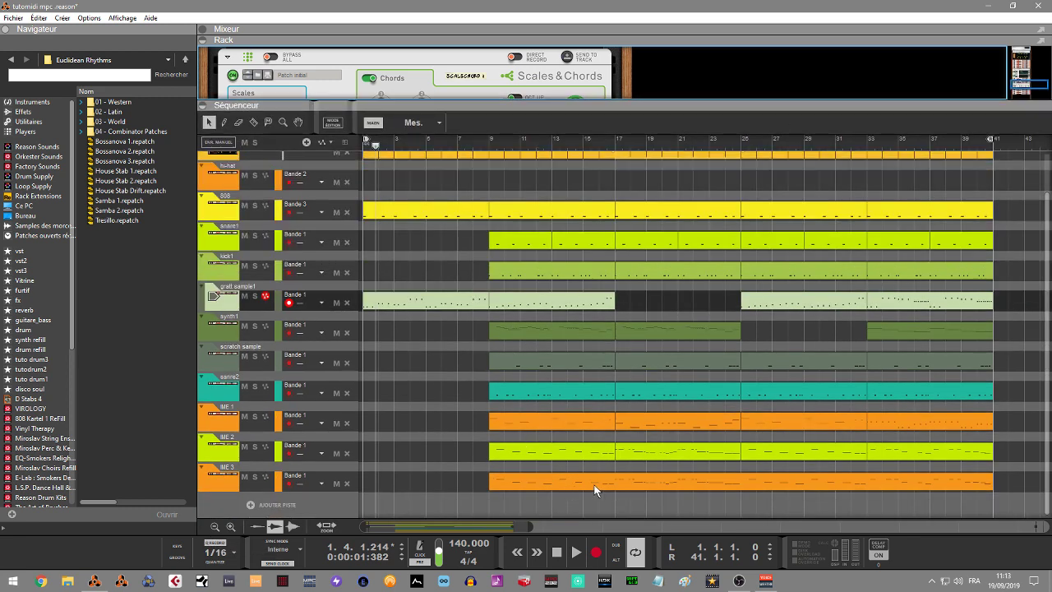